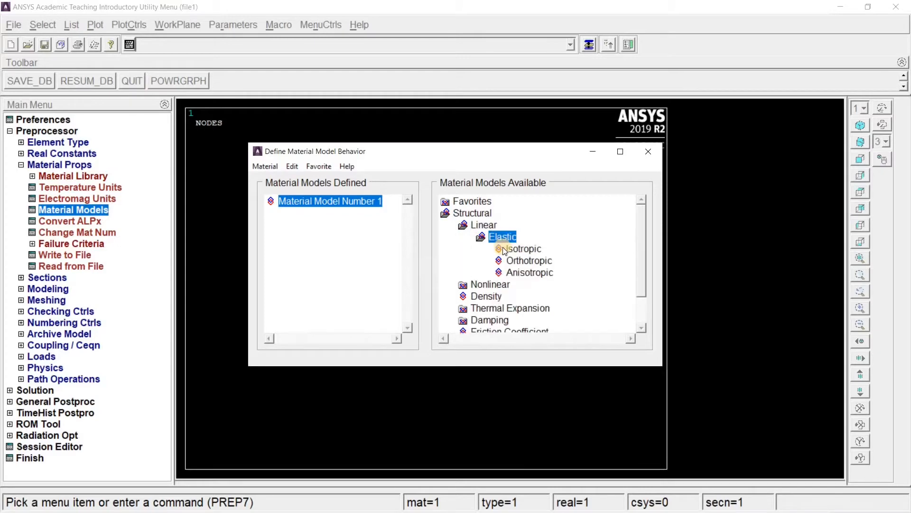
Step: Define material 1 as linear elastic isotropic with EX 210e3 and PRXY 0.27, and close the material definition
double_click(506, 249)
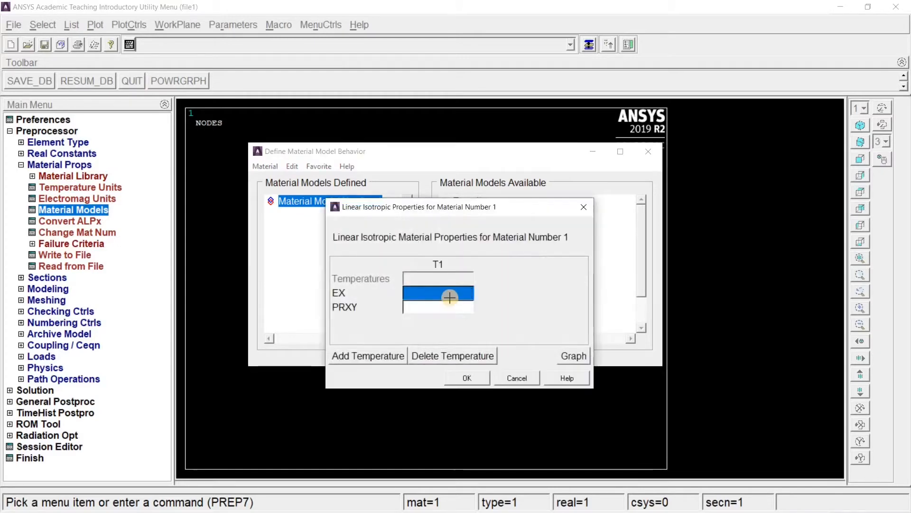
text(210)
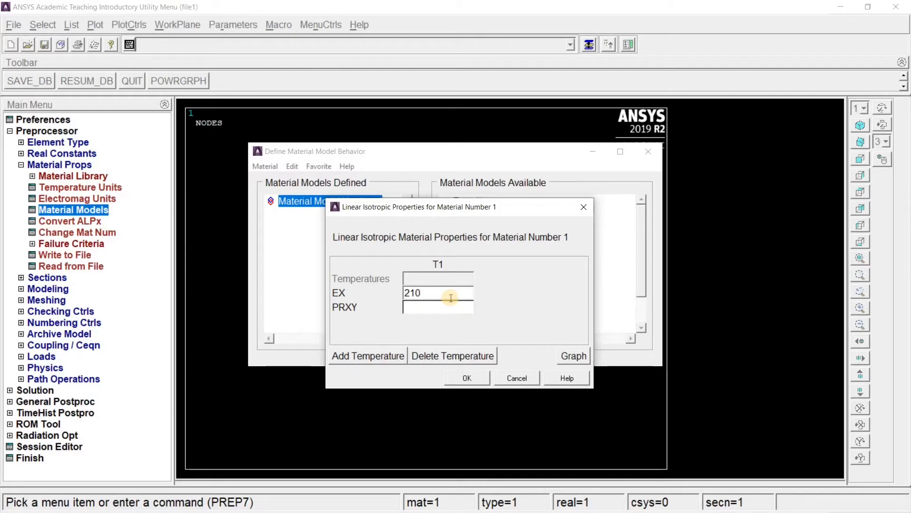
text(e3)
key(Tab)
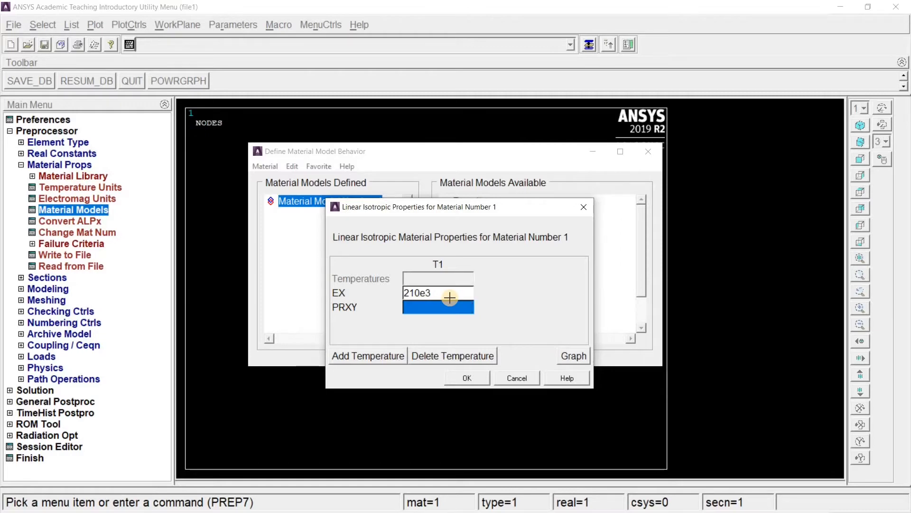
text(0.27)
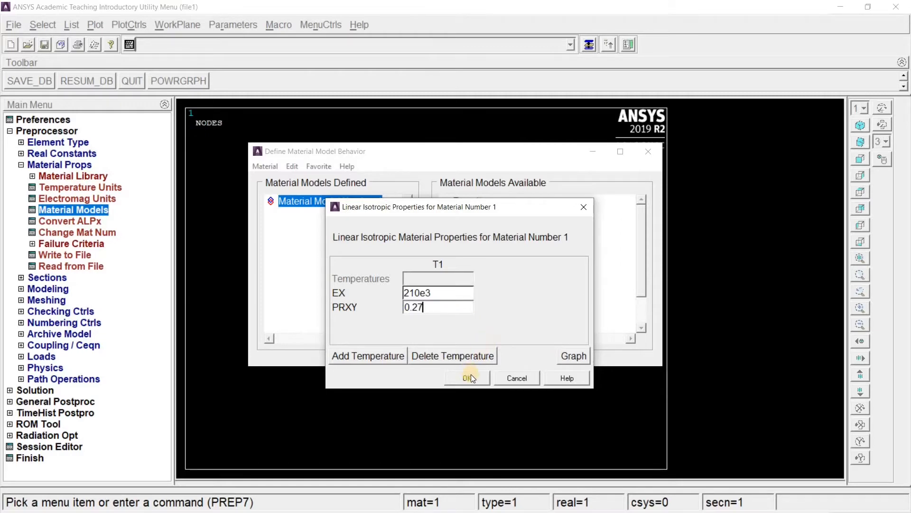
click(469, 377)
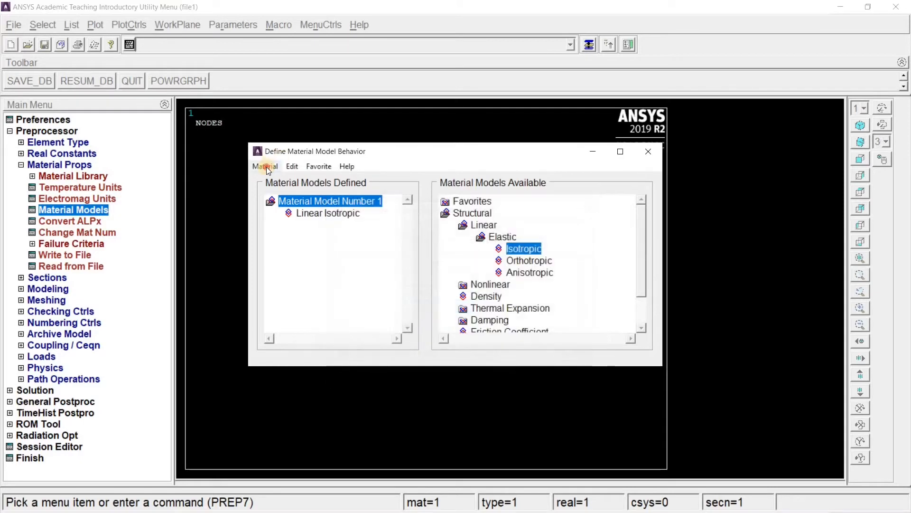
click(267, 167)
click(287, 194)
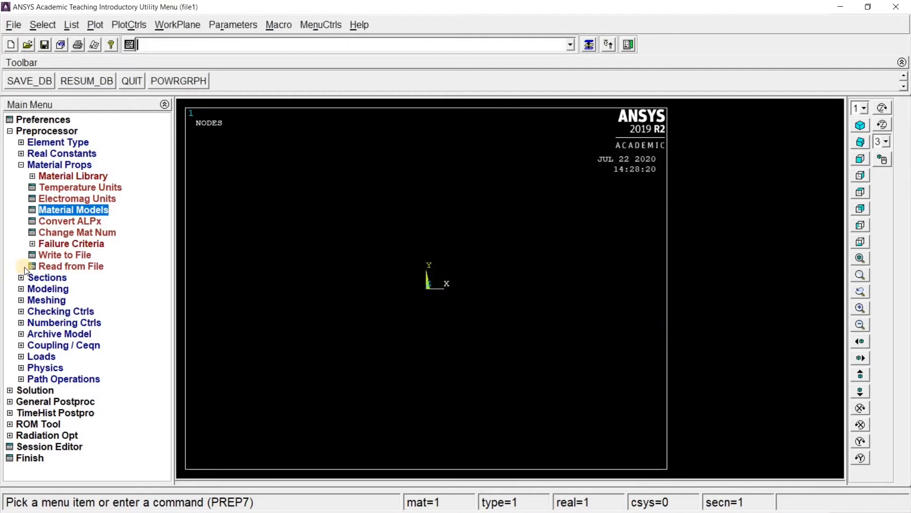
Step: Define a common rectangular beam section with ID 1, width B 132 and height H 264
click(21, 277)
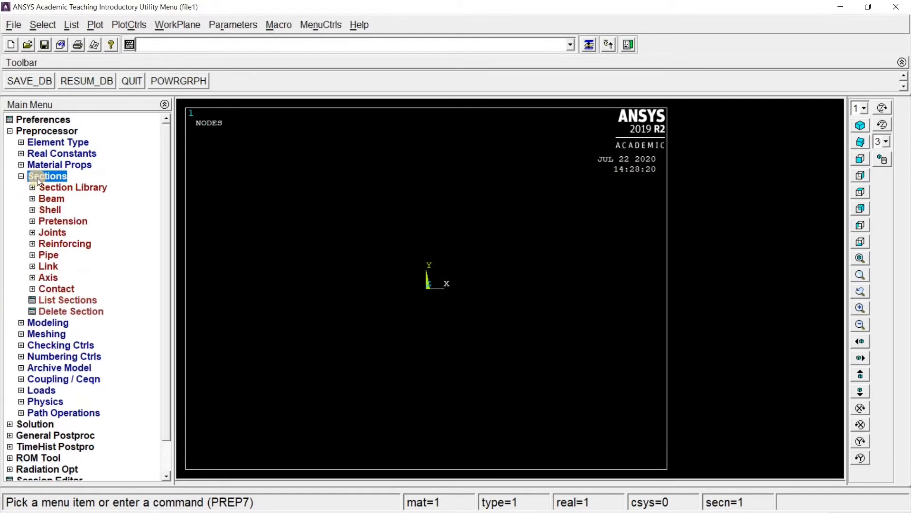
click(43, 203)
click(62, 212)
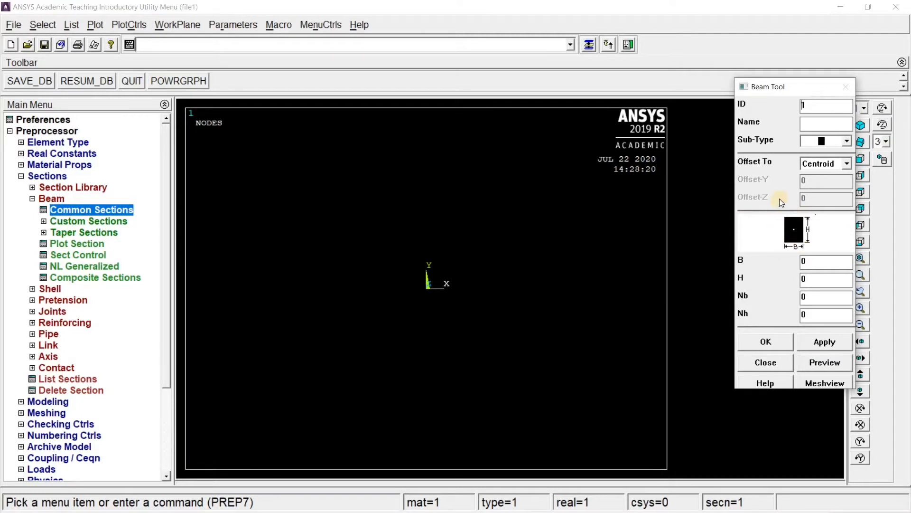
click(802, 261)
text(132)
key(Tab)
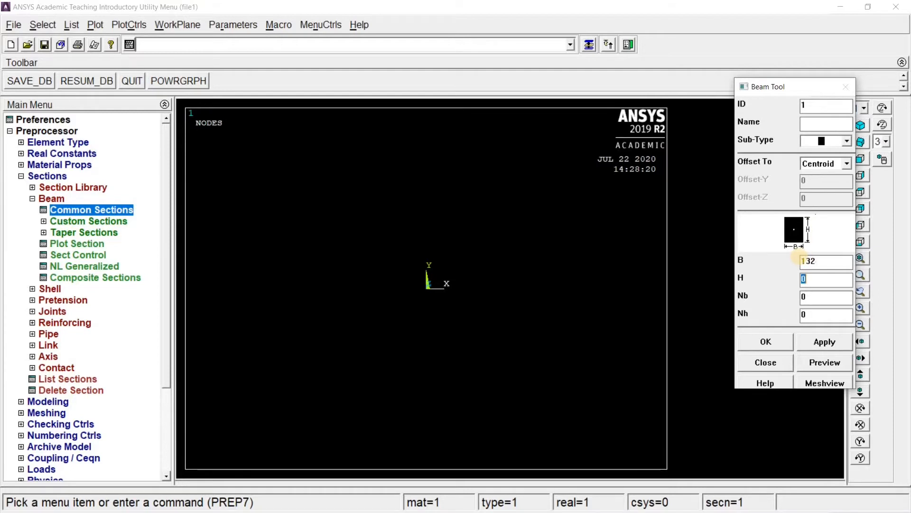
text(264)
click(746, 340)
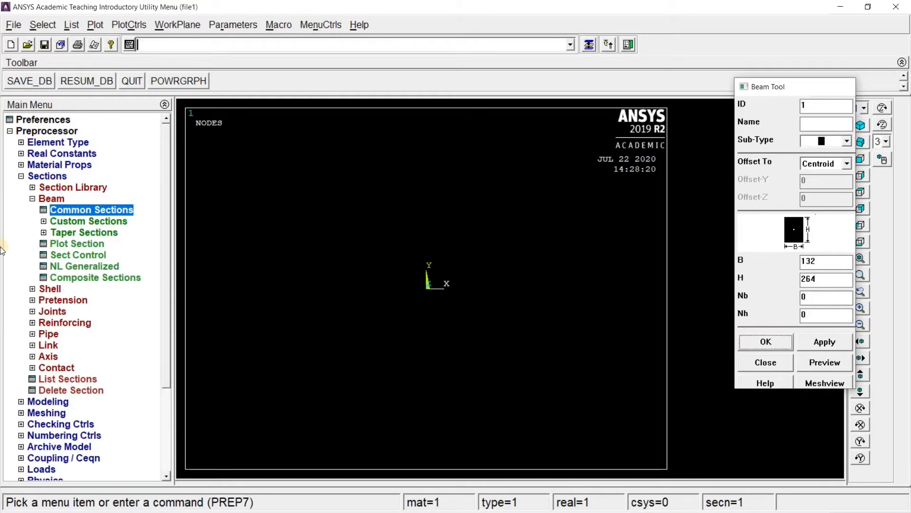
click(44, 175)
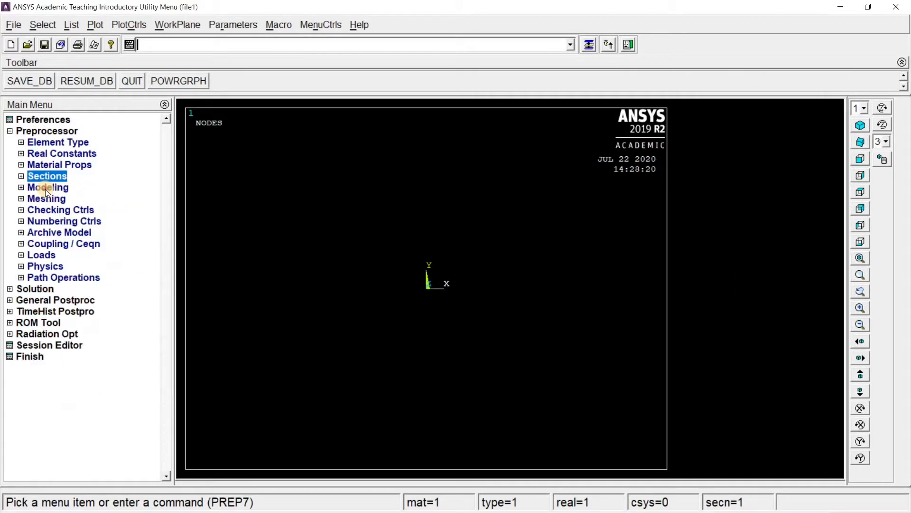
Step: Create keypoint 1 at coordinates 0, 0, 0 in the active coordinate system
click(48, 187)
click(52, 199)
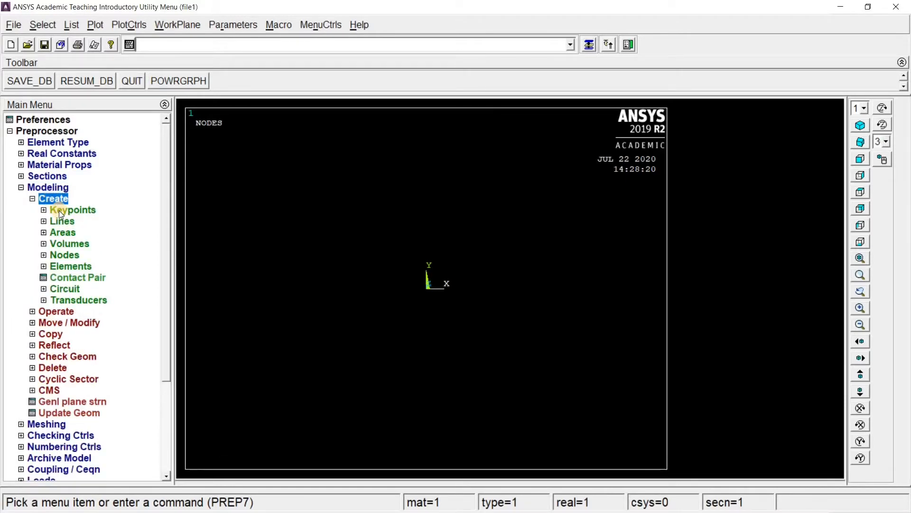
click(59, 210)
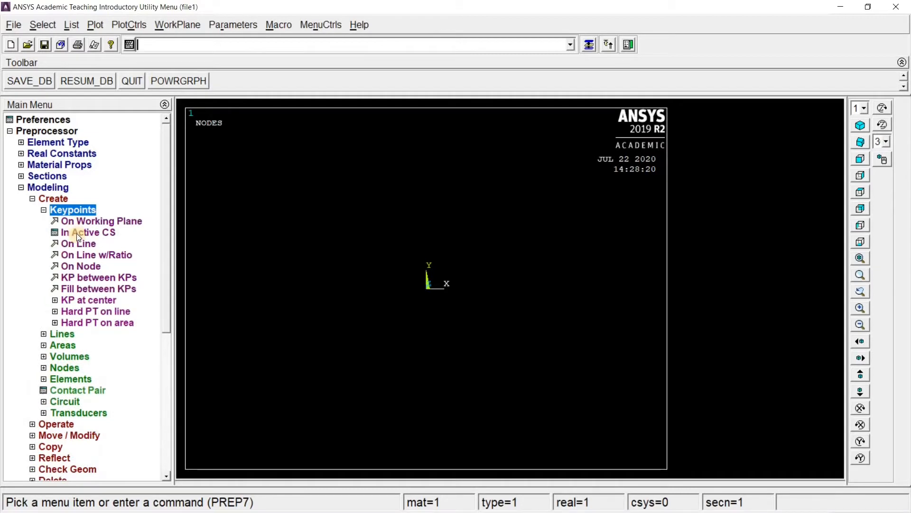
click(76, 233)
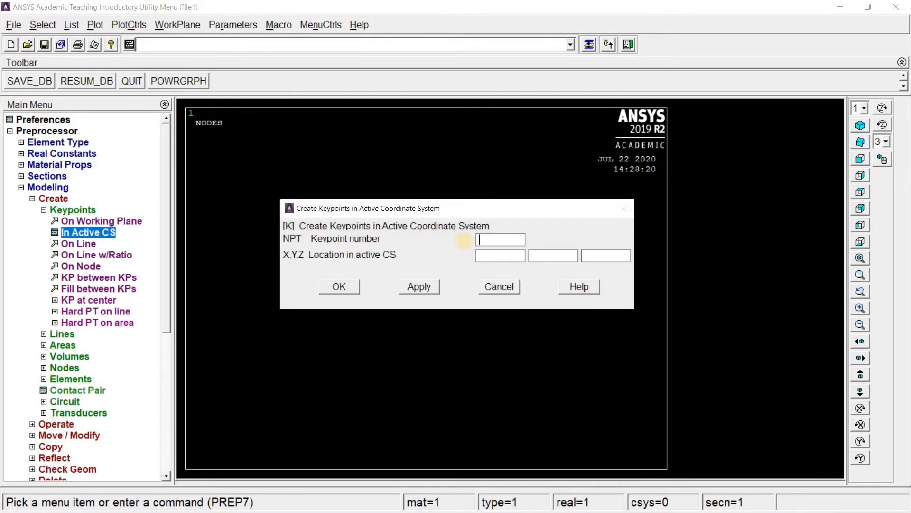
text(1)
key(Tab)
text(0)
key(Tab)
text(00)
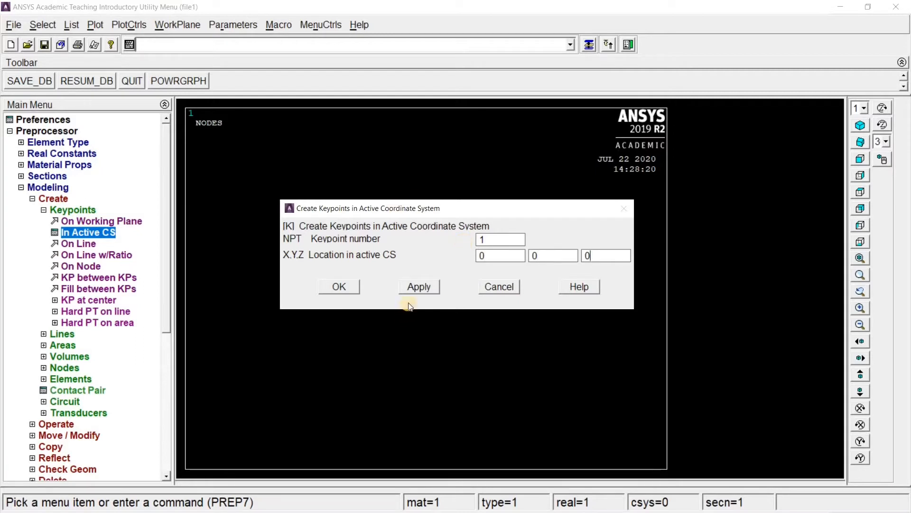
click(420, 287)
Step: Create keypoint 2 at coordinates 6000, 0, 0 and finish creating keypoints
double_click(477, 238)
key(Tab)
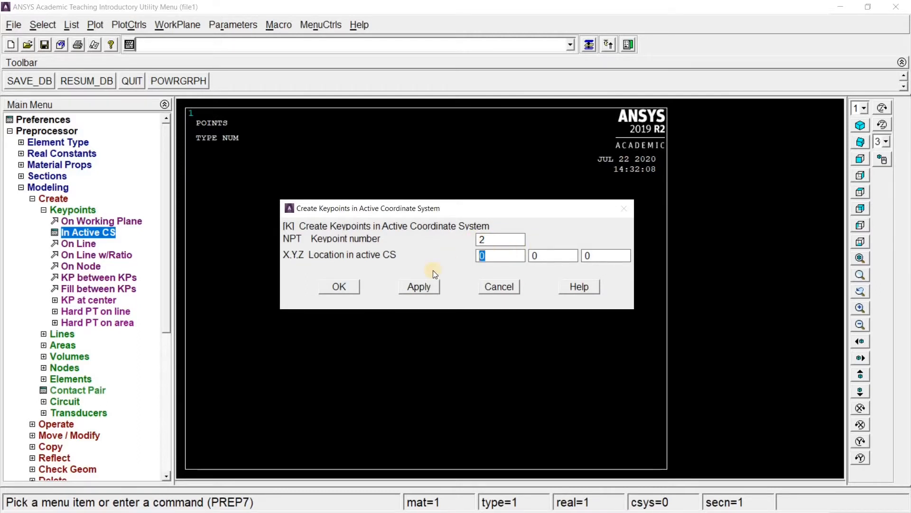
text(6000)
click(340, 287)
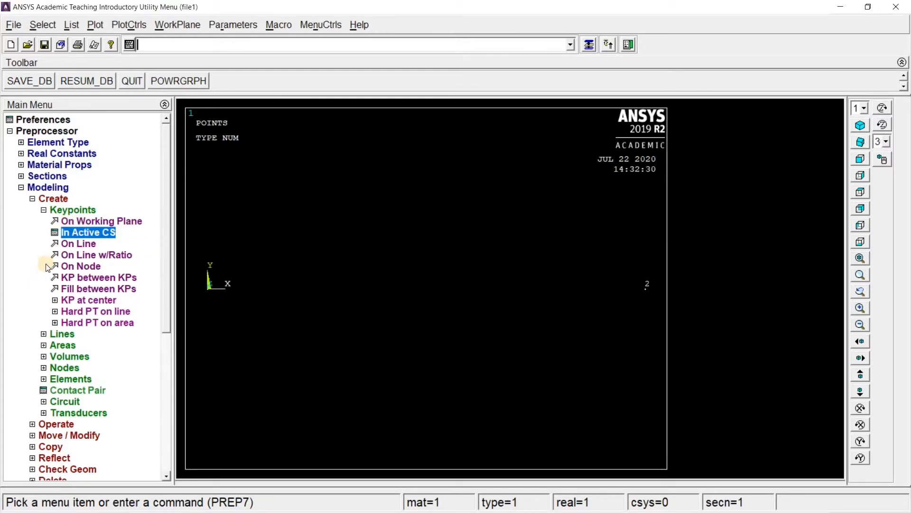
Step: Create a straight line from keypoint 1 to keypoint 2
click(55, 334)
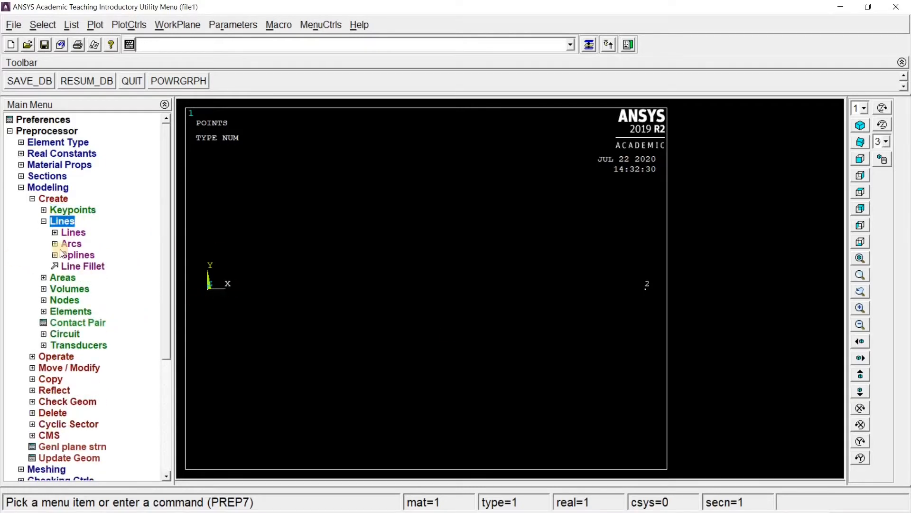
click(73, 232)
click(92, 243)
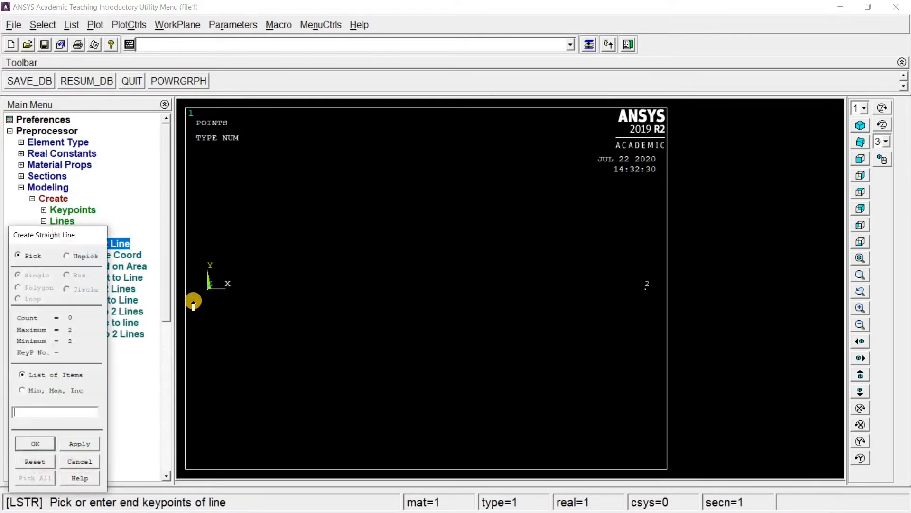
click(208, 287)
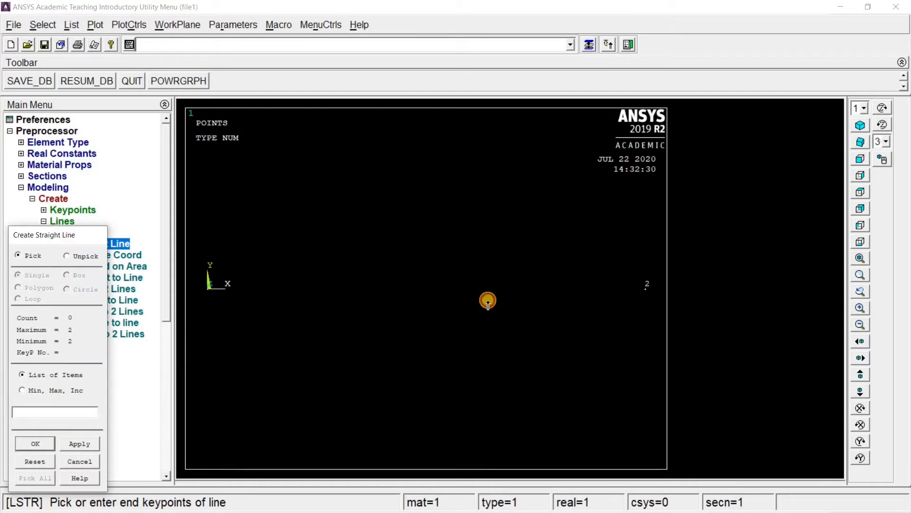
click(632, 289)
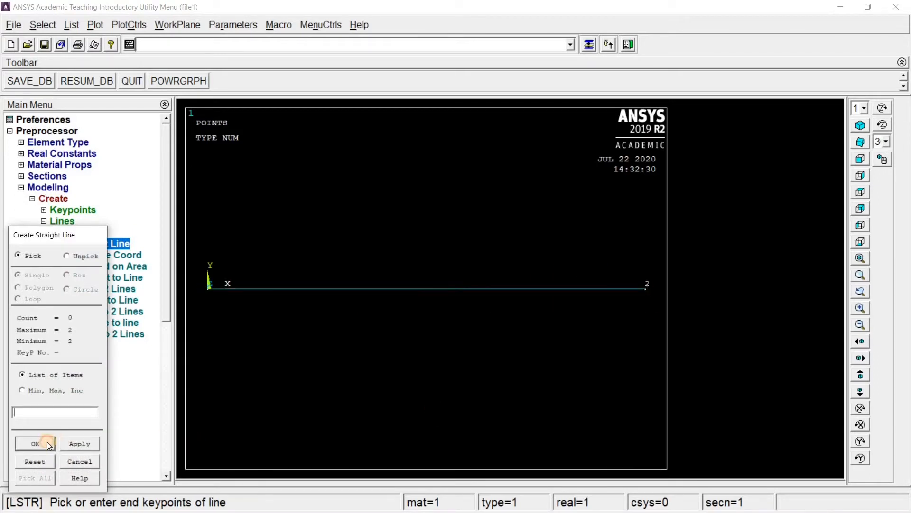
click(35, 443)
click(71, 232)
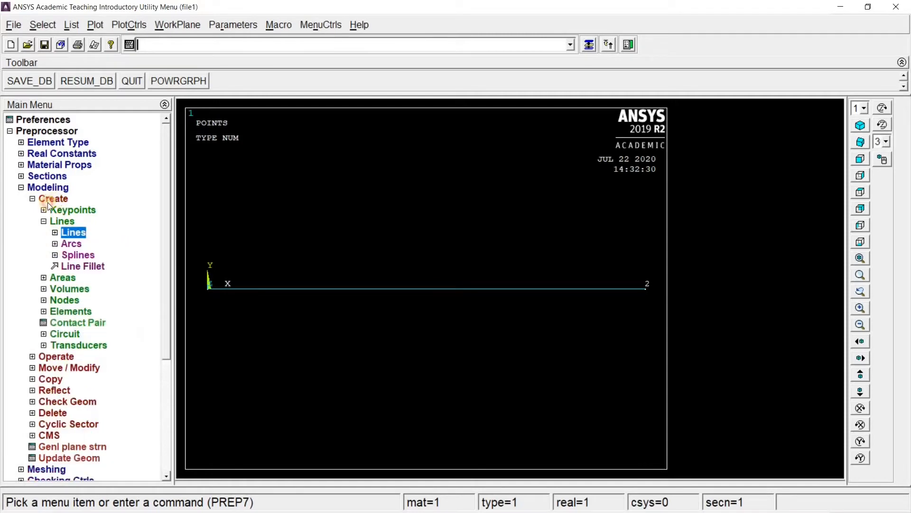
click(47, 200)
click(49, 189)
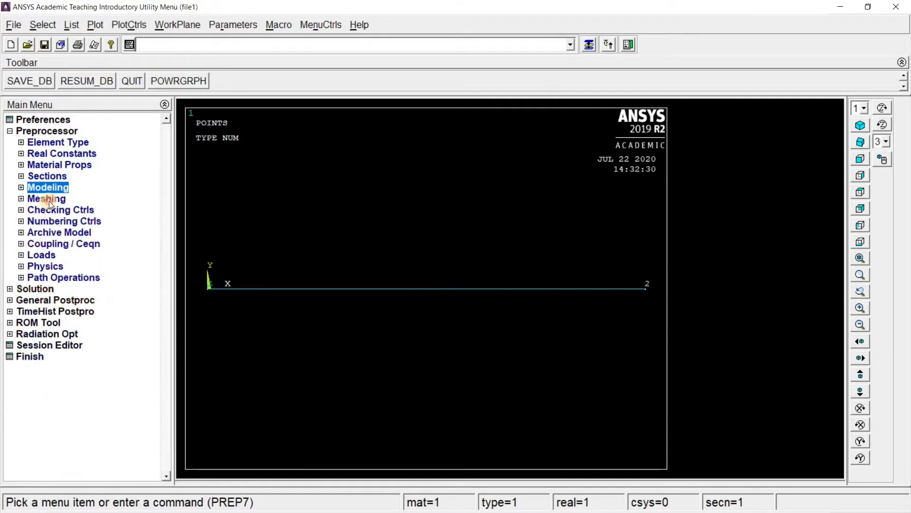
Step: Set the manual mesh size for all lines to 6 element divisions
click(50, 200)
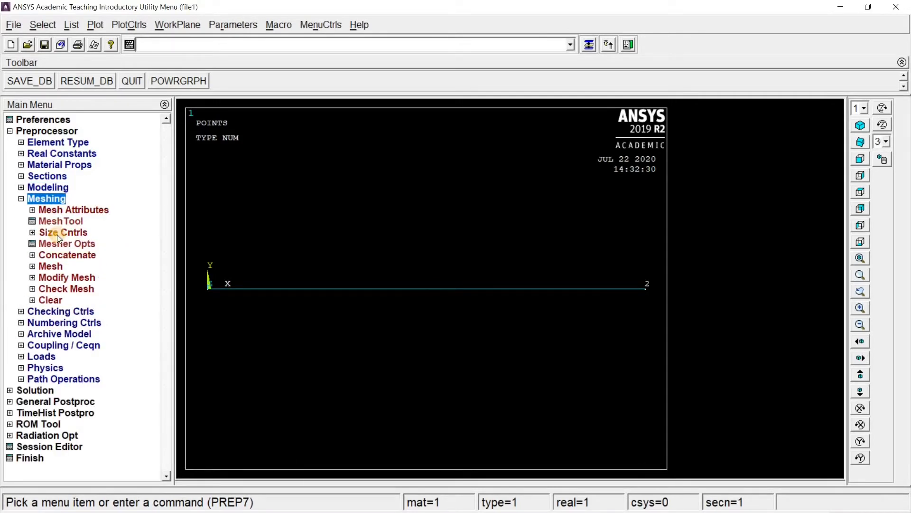
click(57, 233)
click(75, 256)
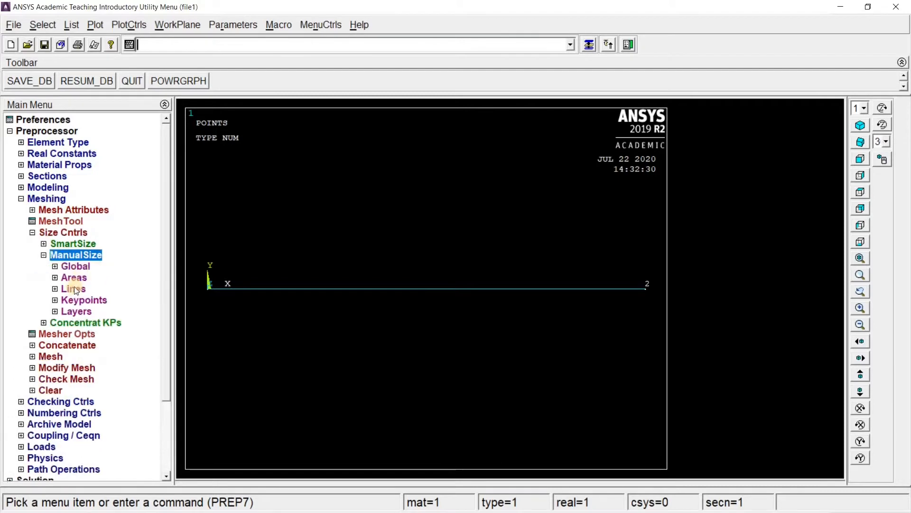
click(74, 289)
click(75, 301)
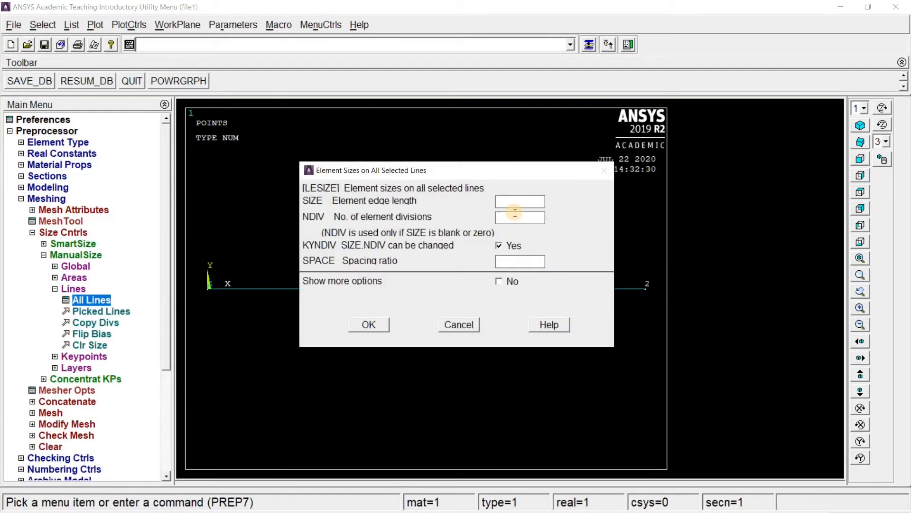
text(6)
click(369, 325)
click(368, 324)
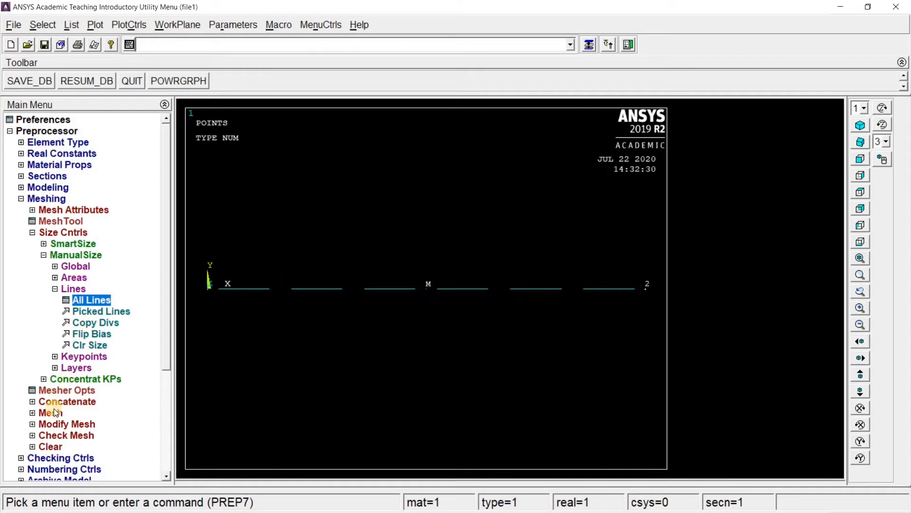
Step: Mesh the beam line between keypoints 1 and 2
click(50, 412)
click(62, 289)
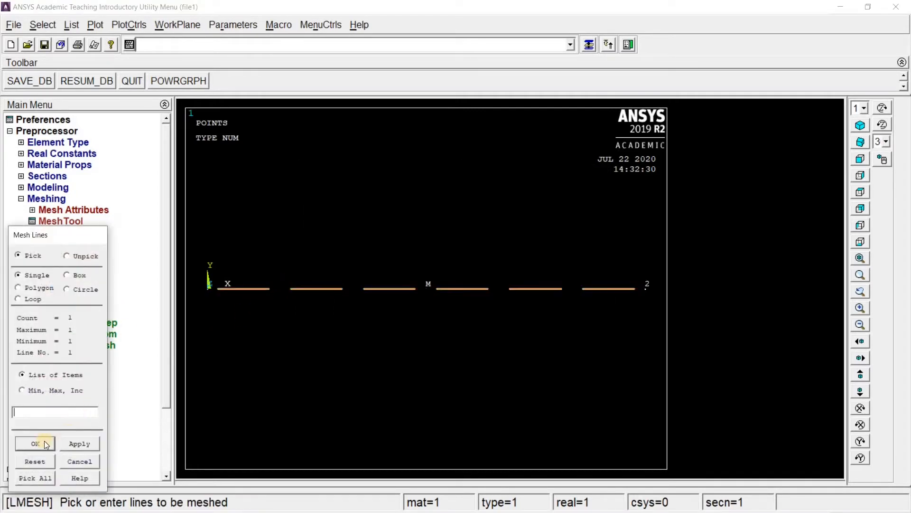
click(36, 443)
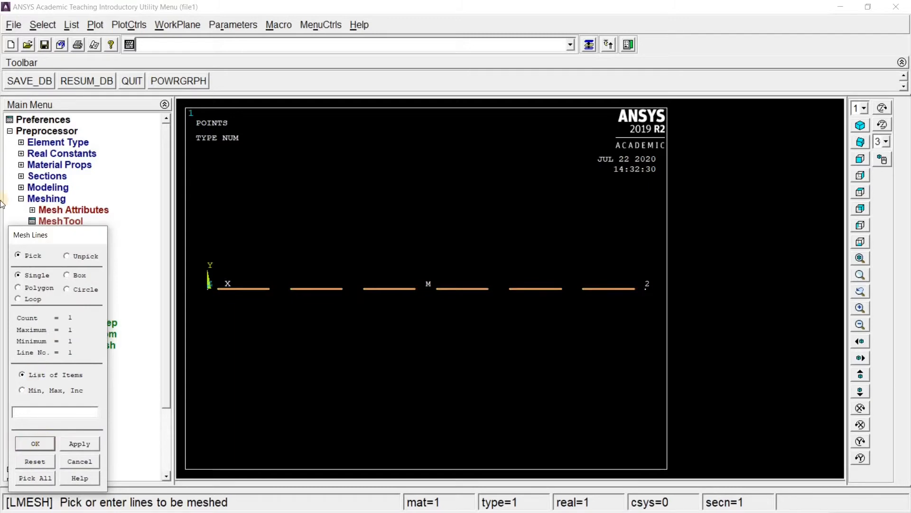
click(46, 199)
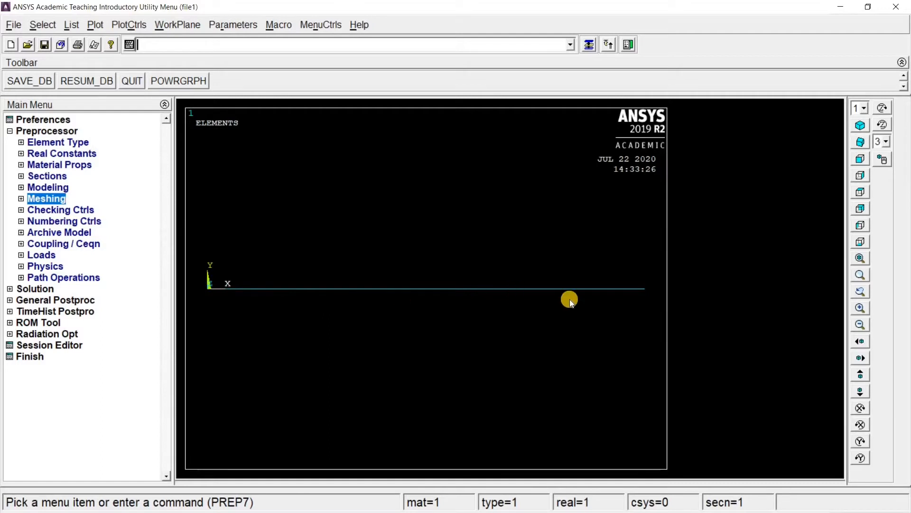
Step: Turn on node numbers in the plot numbering controls and replot the meshed beam
click(119, 25)
click(150, 84)
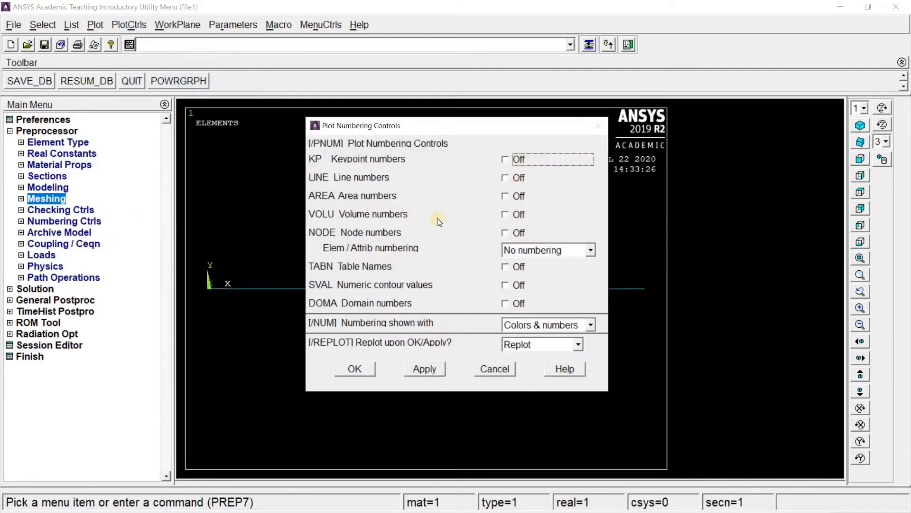
click(506, 232)
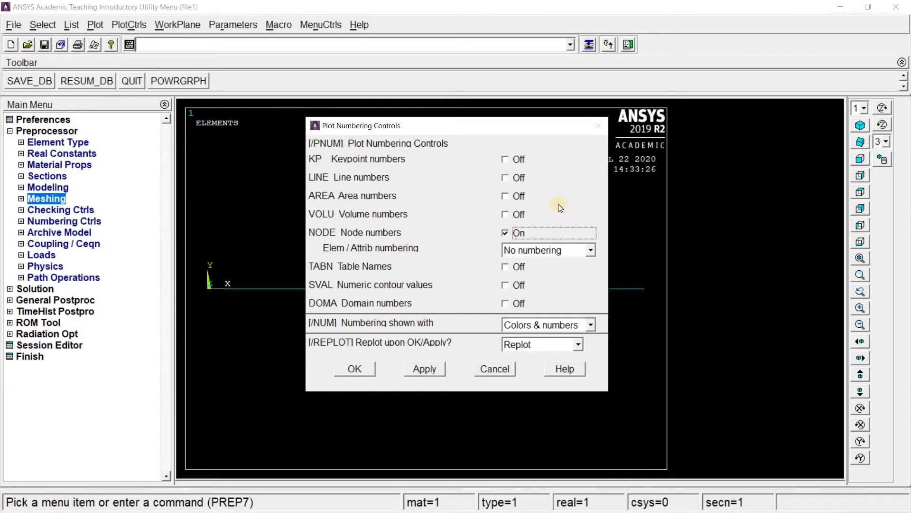
click(359, 366)
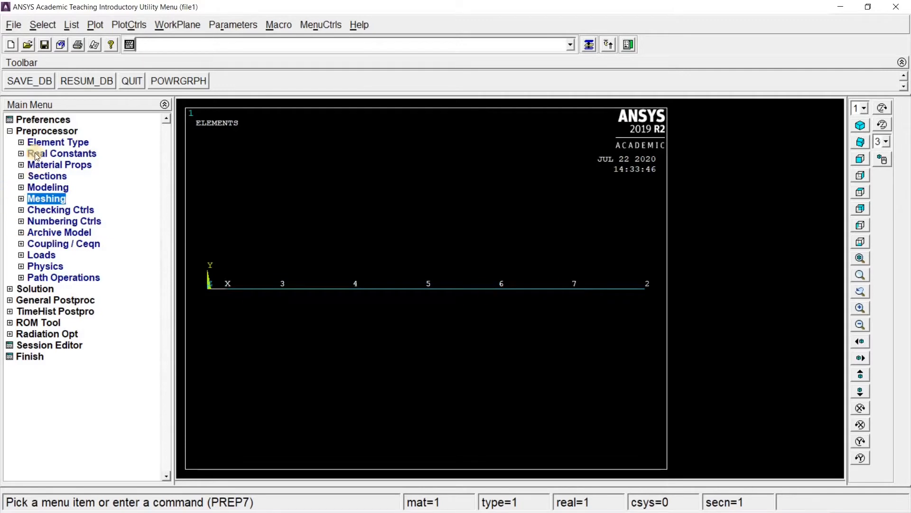
Step: Constrain all degrees of freedom at node 1 with a constant displacement value of 0
click(34, 131)
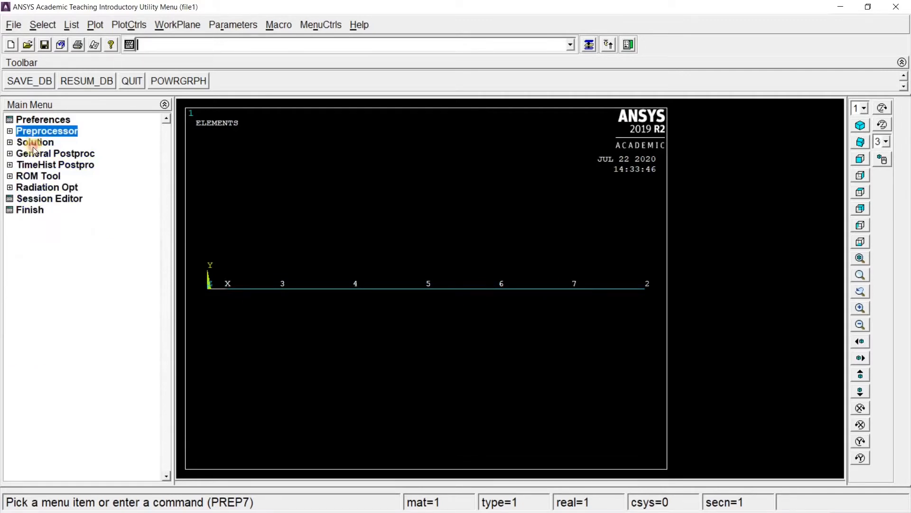
click(33, 142)
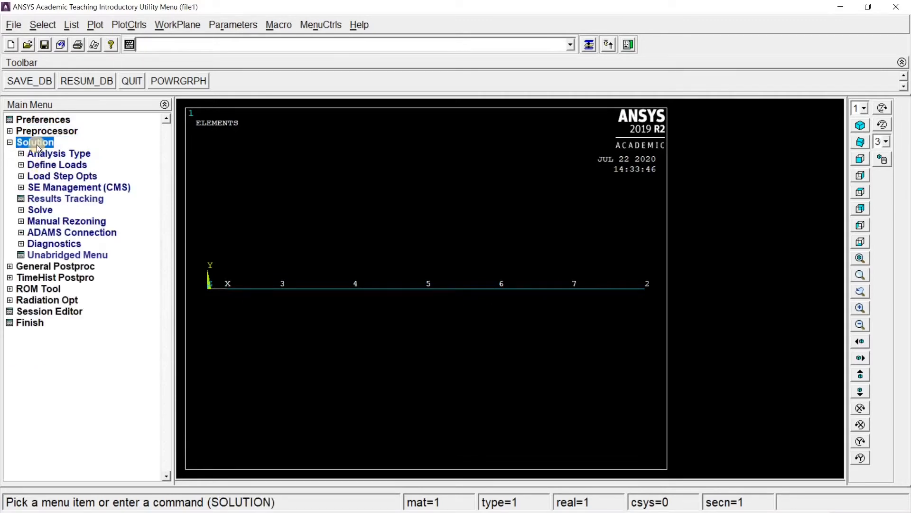
click(61, 165)
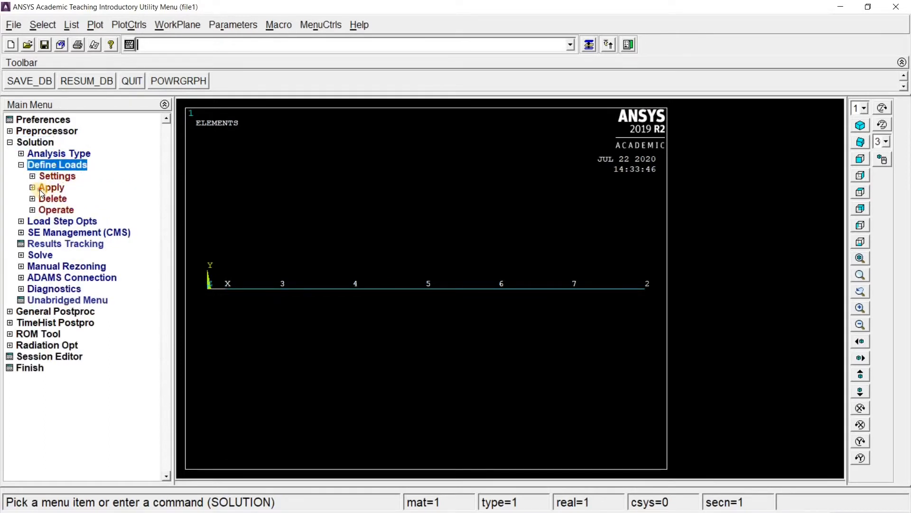
click(46, 188)
click(53, 199)
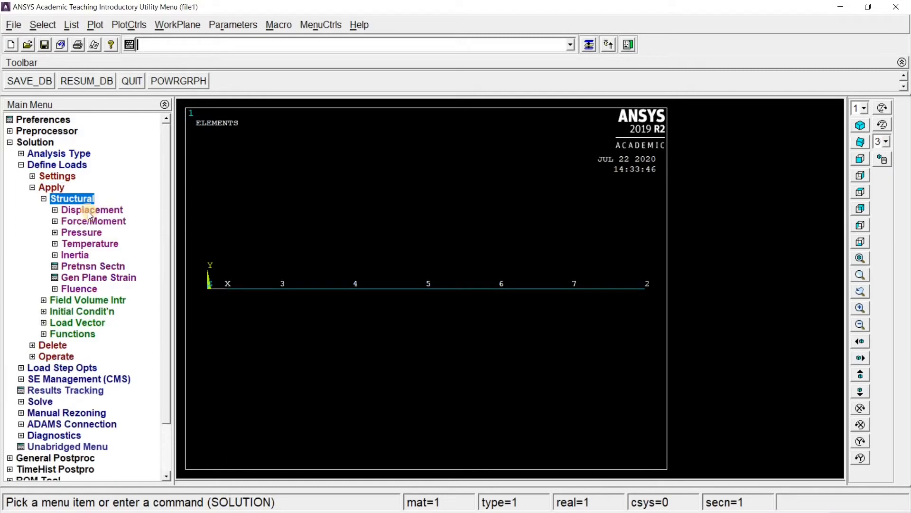
click(87, 210)
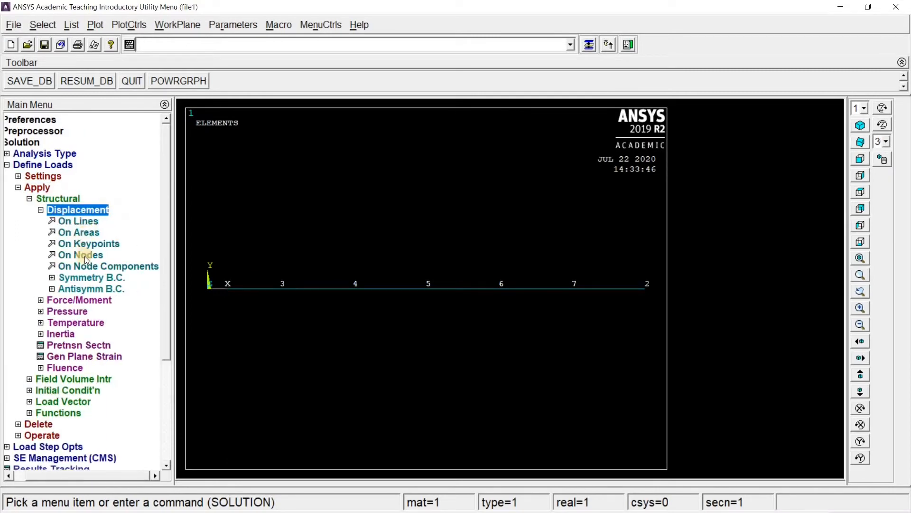
click(85, 255)
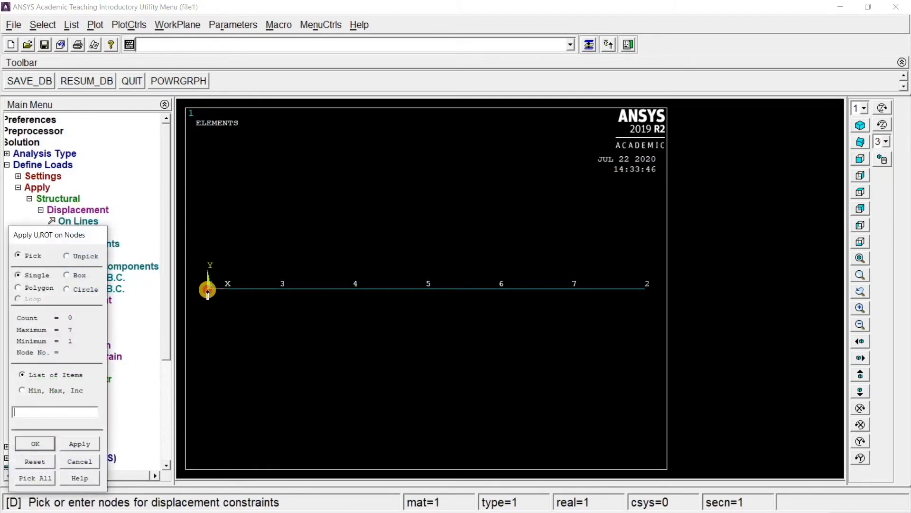
click(209, 297)
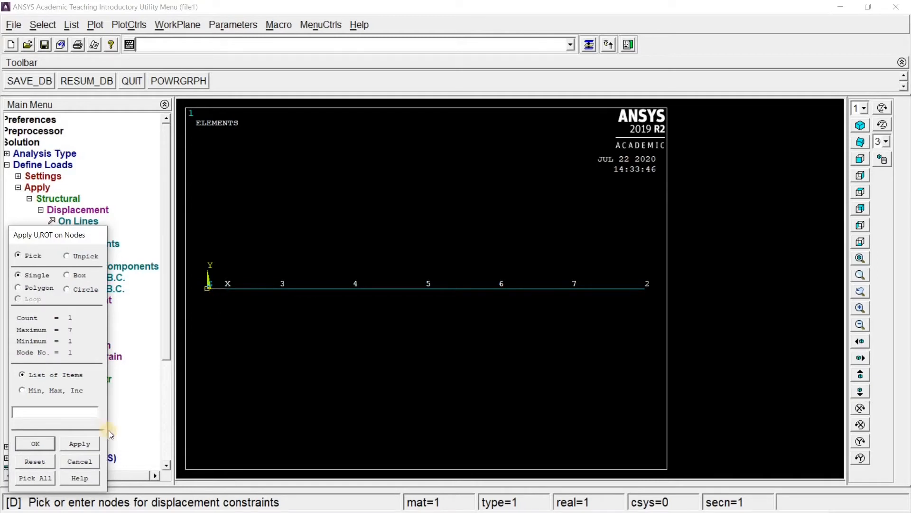
click(35, 447)
click(527, 205)
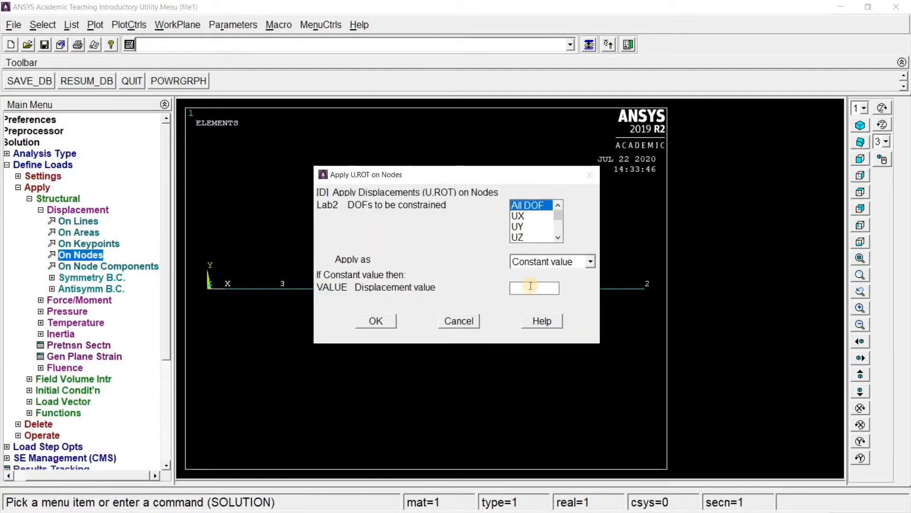
click(531, 286)
text(0)
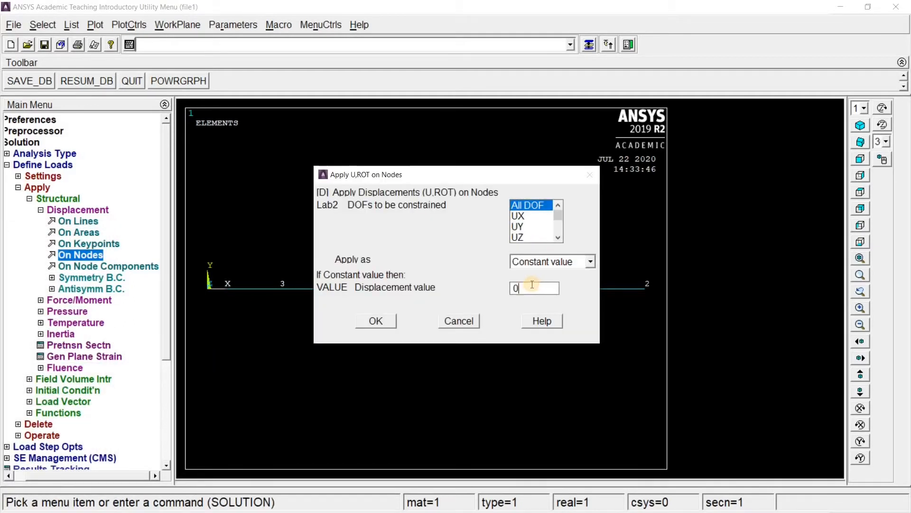
click(386, 321)
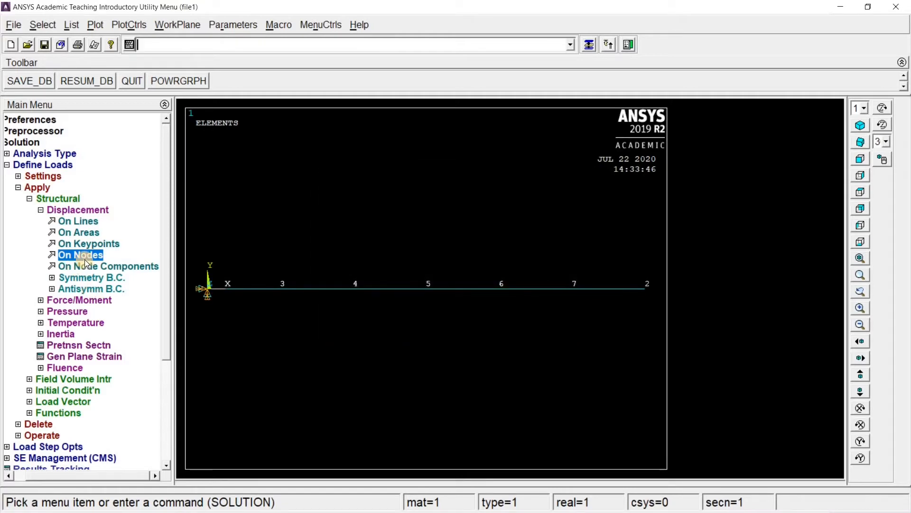
Step: Constrain only UY at node 2 with a constant displacement value of 0
click(644, 289)
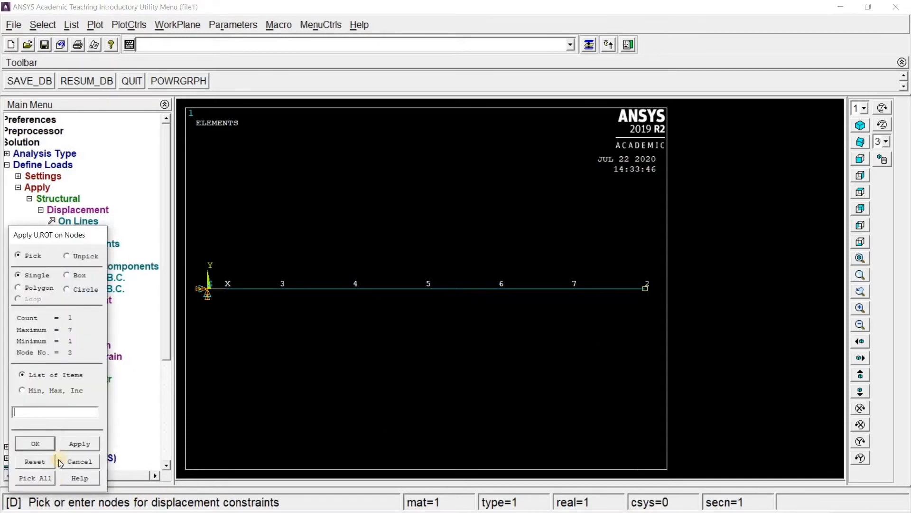
click(48, 443)
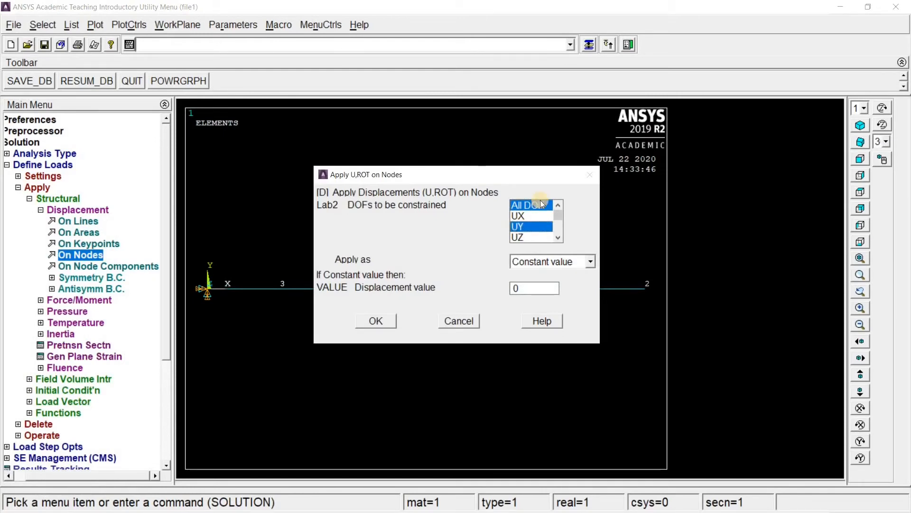
click(518, 226)
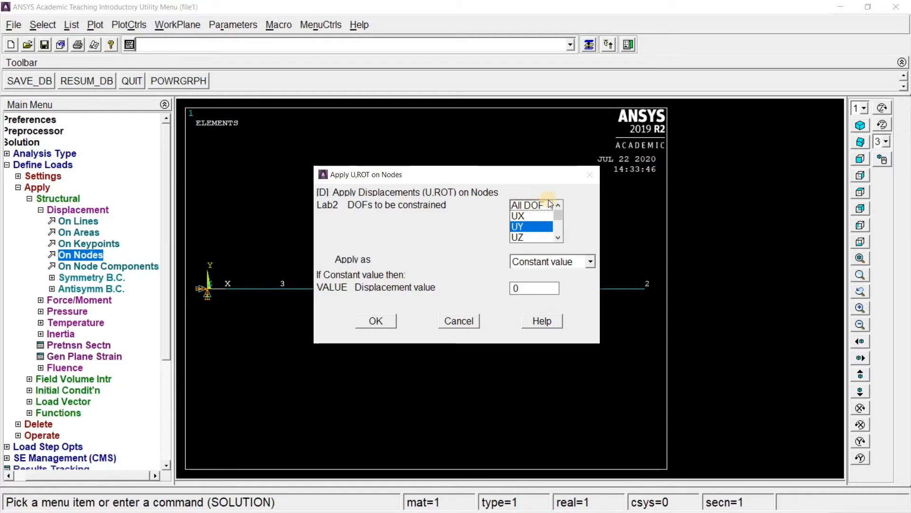
click(375, 322)
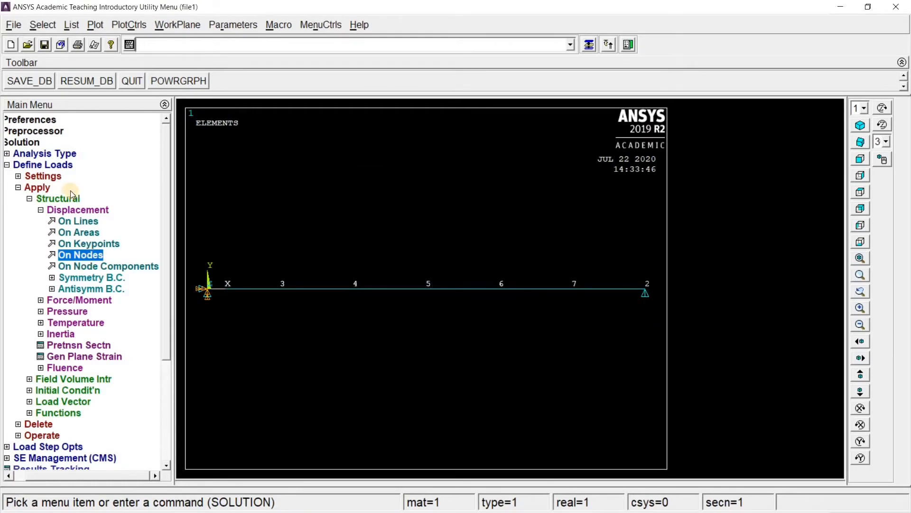
Step: Apply a constant FY force of -20000 on node 6
click(61, 207)
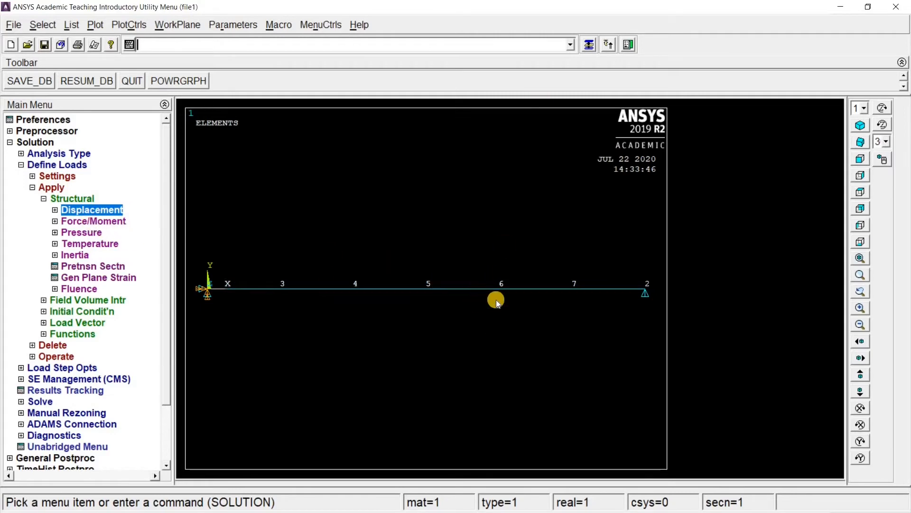
click(93, 221)
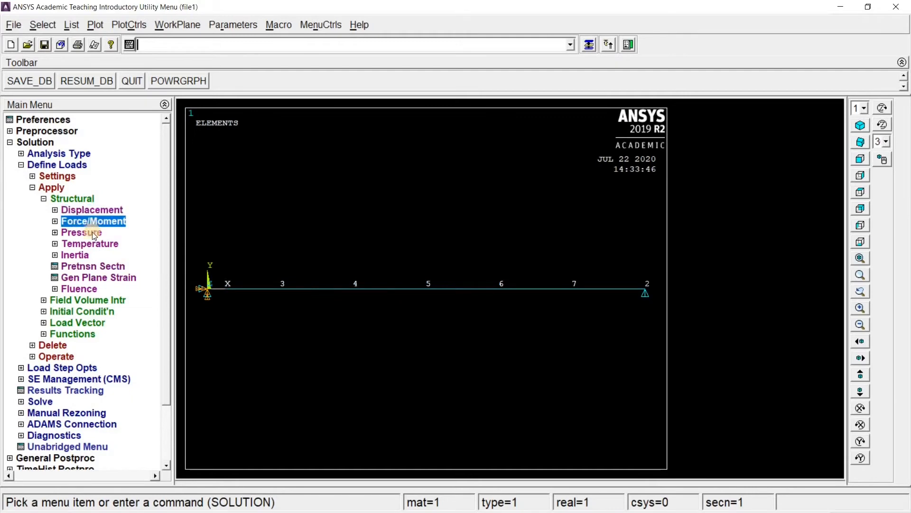
click(89, 246)
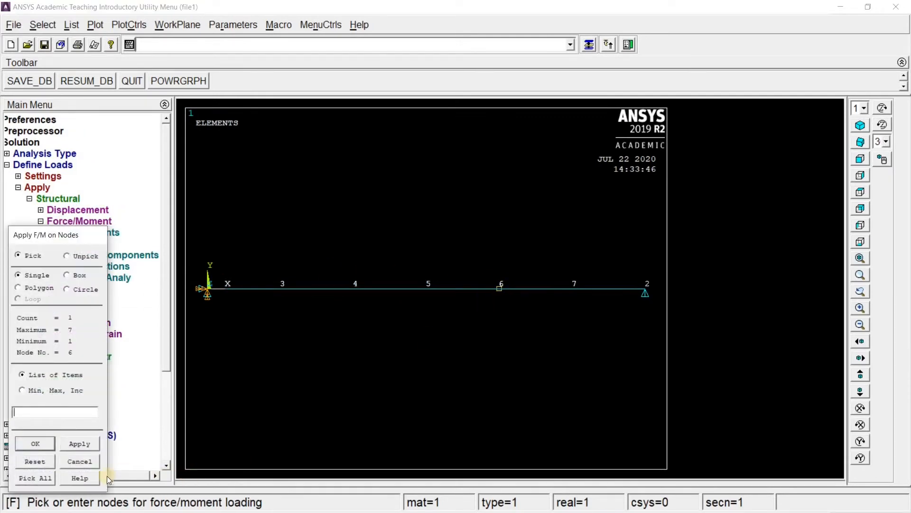
click(51, 444)
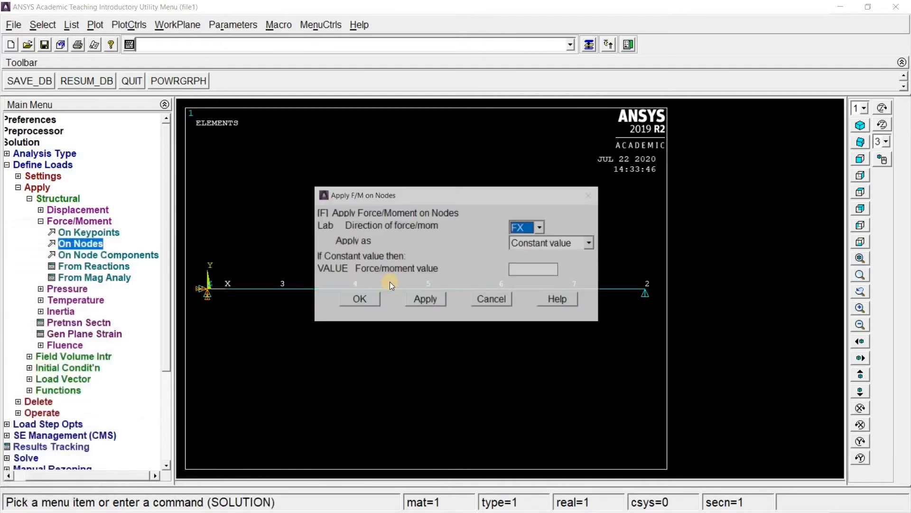
click(531, 233)
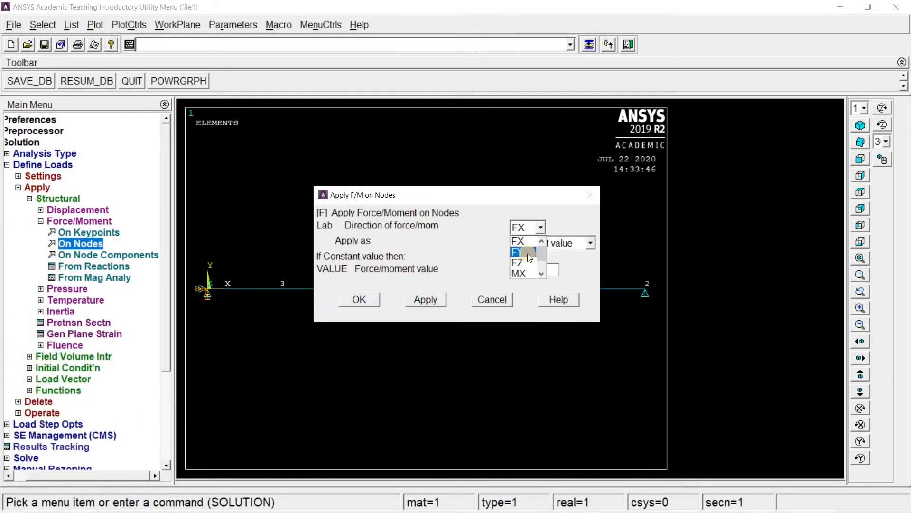
click(528, 253)
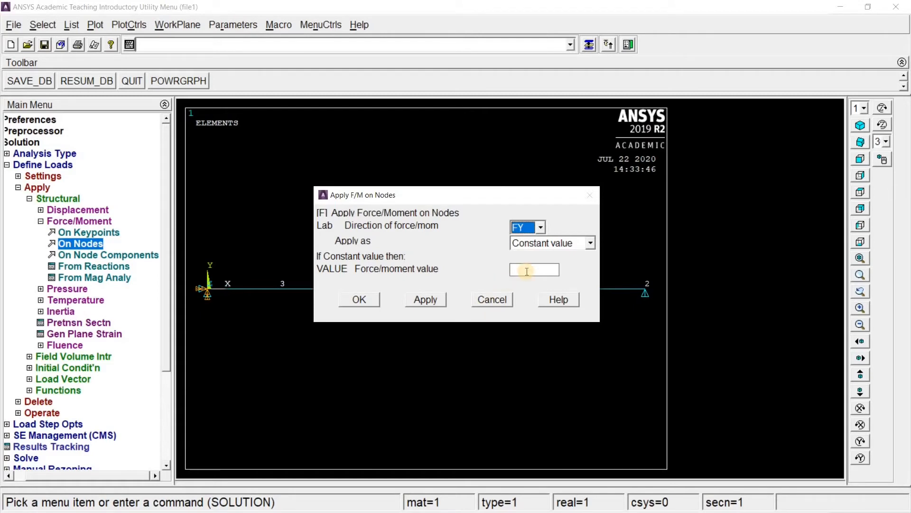
click(537, 229)
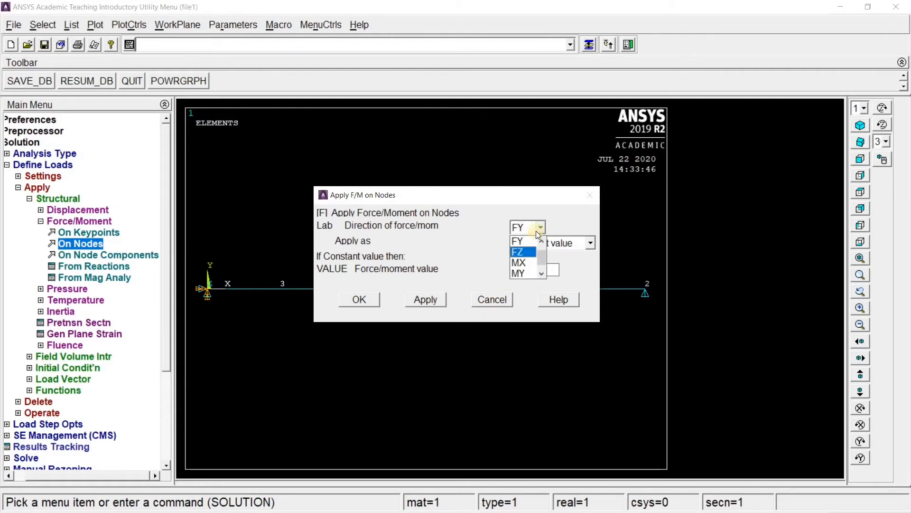
click(522, 269)
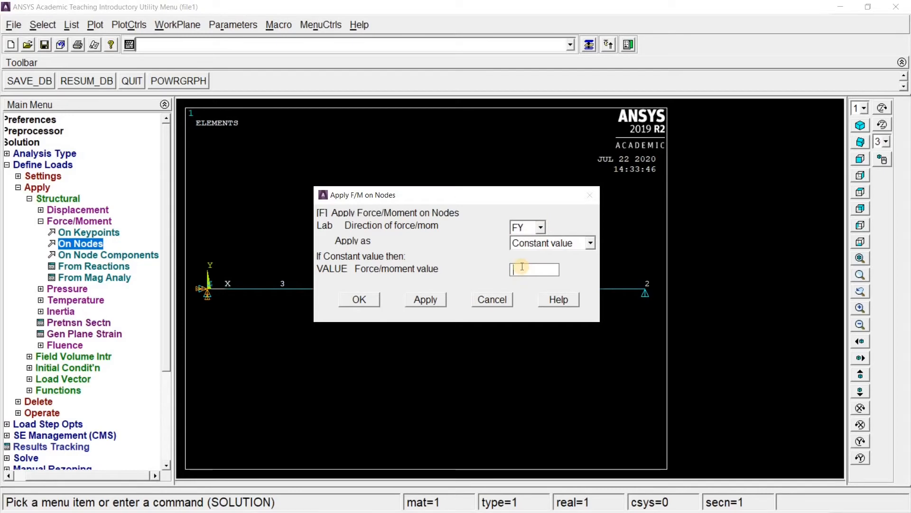
text(-20000)
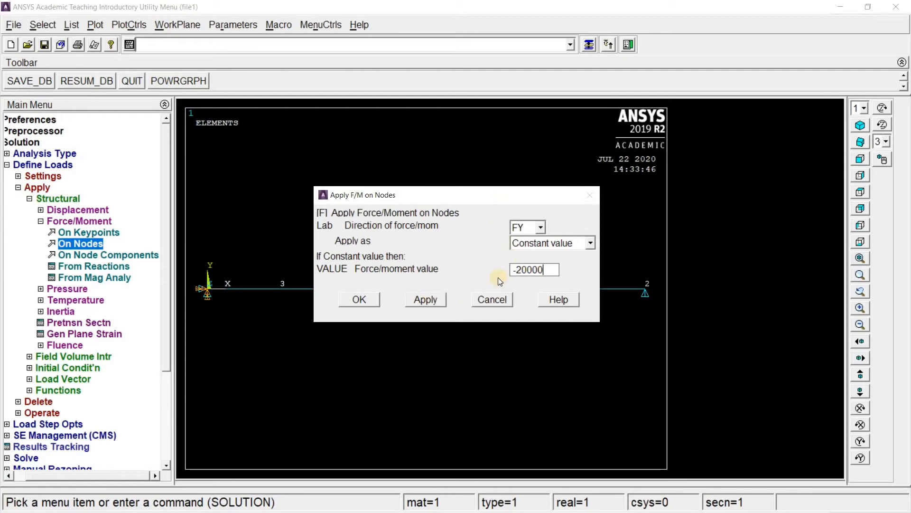
click(360, 300)
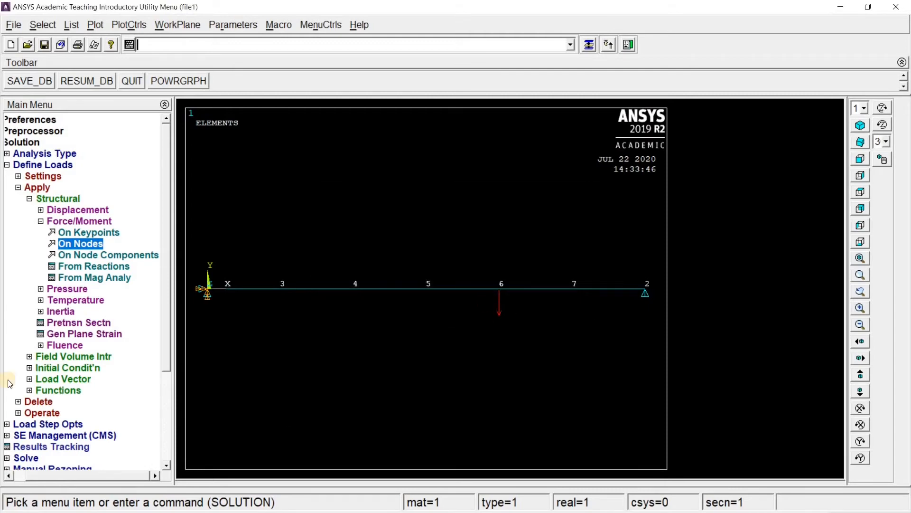
Step: Apply a uniform pressure of 20 with load key 1 on the three beam elements between nodes 1 and 5
click(45, 289)
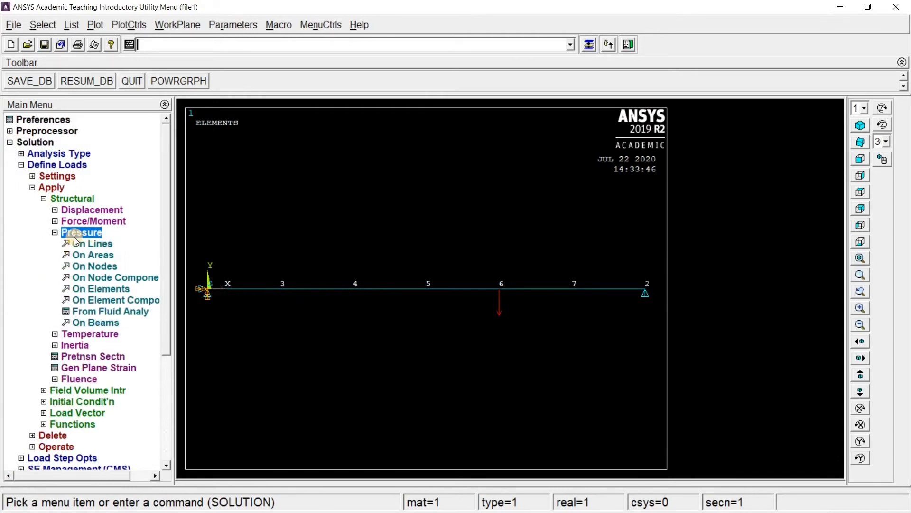
click(95, 324)
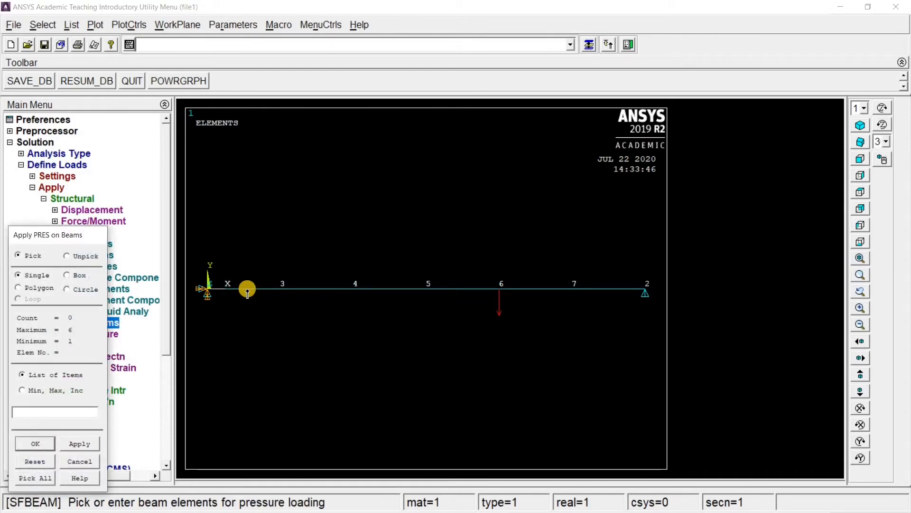
click(247, 291)
click(352, 290)
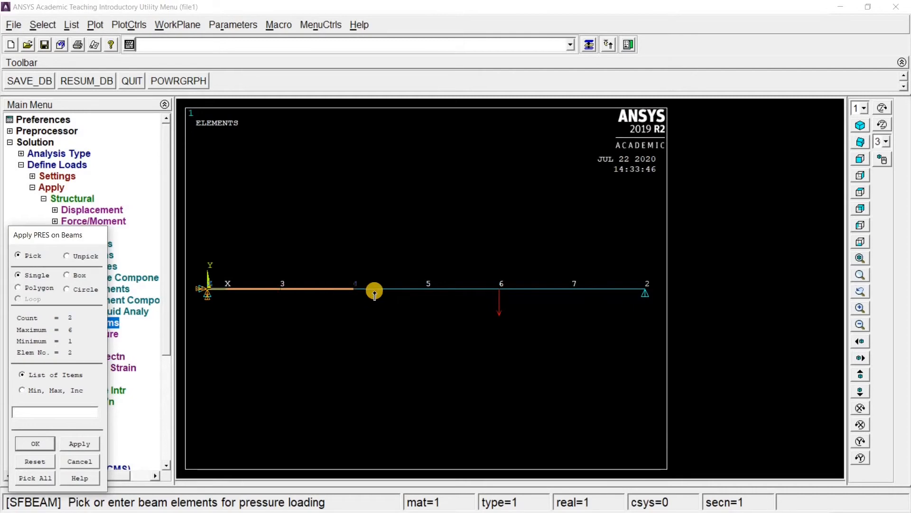
click(377, 290)
click(51, 443)
click(514, 205)
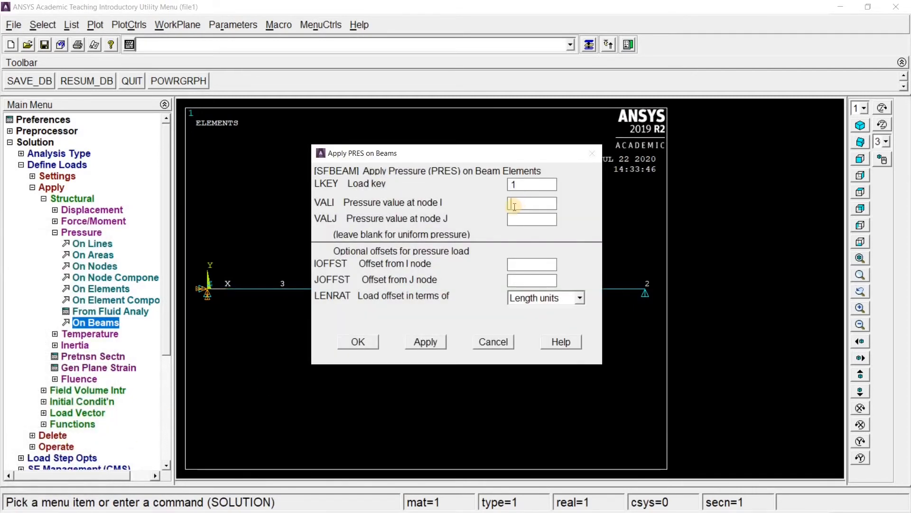
text(20)
click(358, 342)
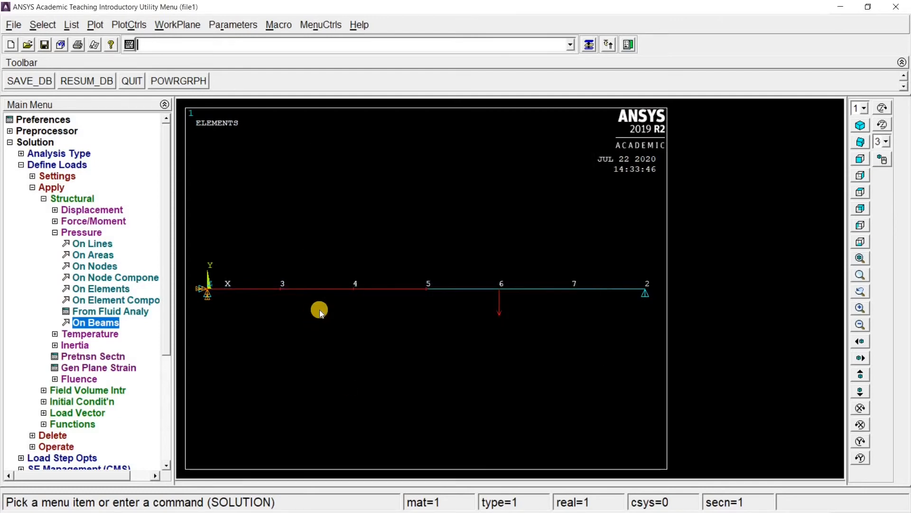
Step: Solve the current load step and close the solution note and status listing
click(57, 165)
click(40, 210)
click(63, 220)
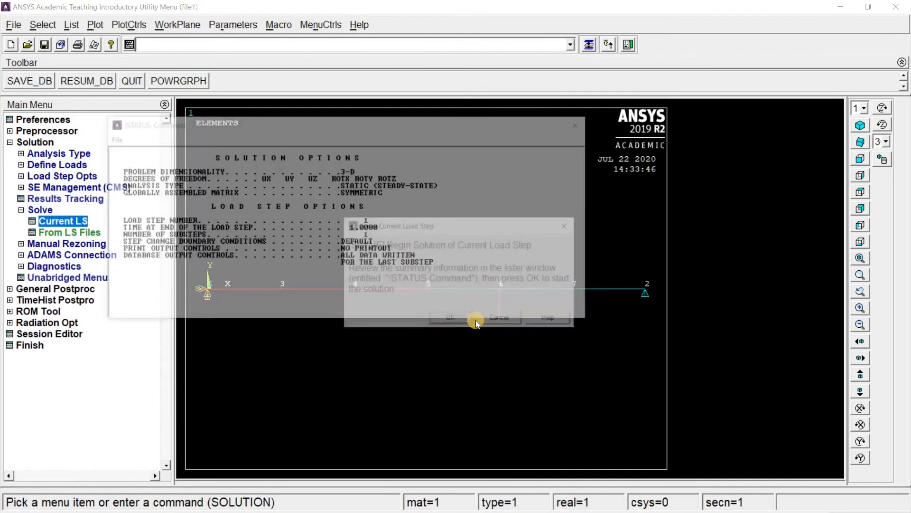
click(439, 320)
click(161, 87)
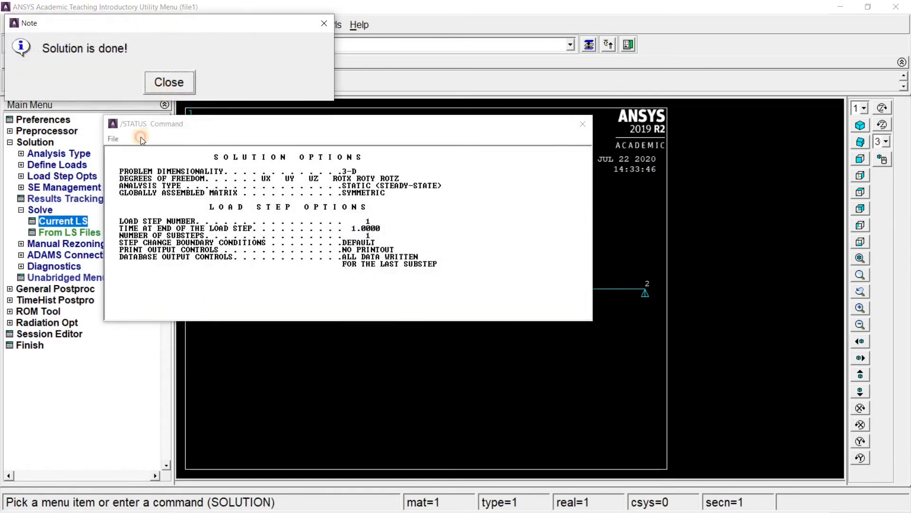
click(113, 139)
click(133, 191)
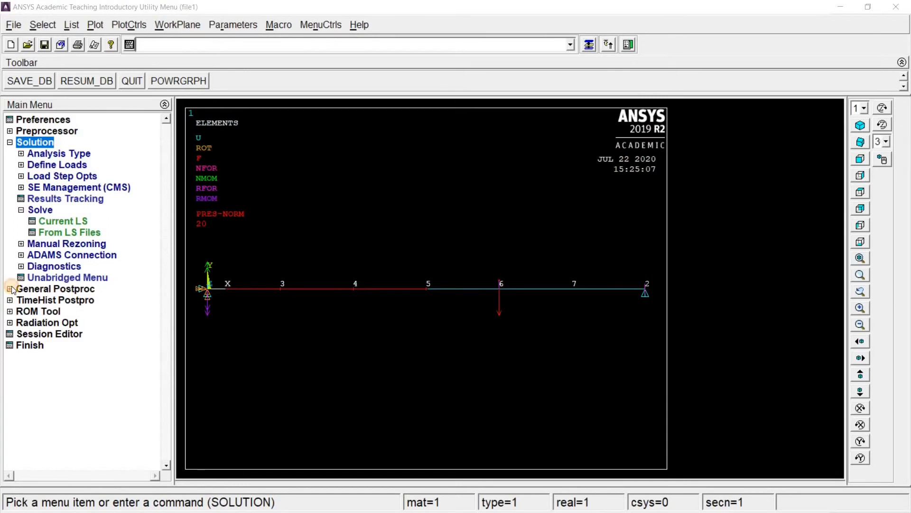
Step: Plot the beam's deformed shape together with its undeformed shape
click(9, 289)
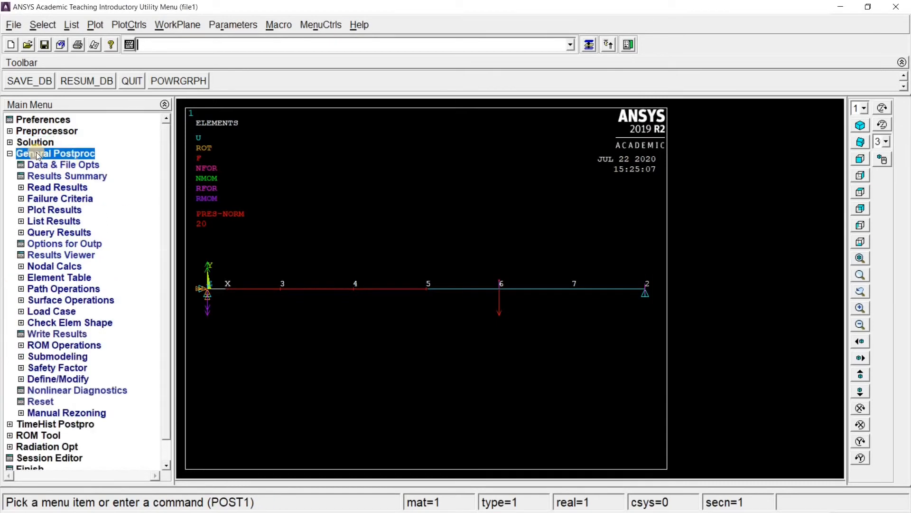
click(54, 209)
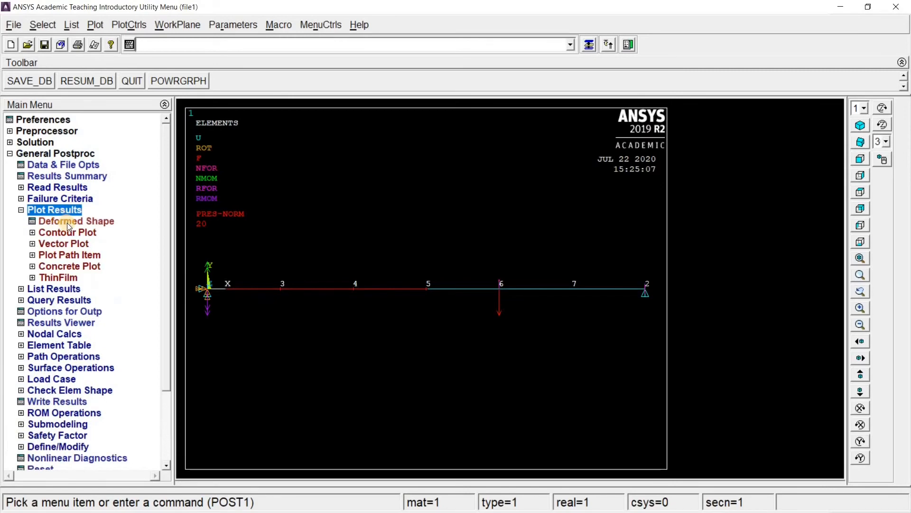
click(67, 223)
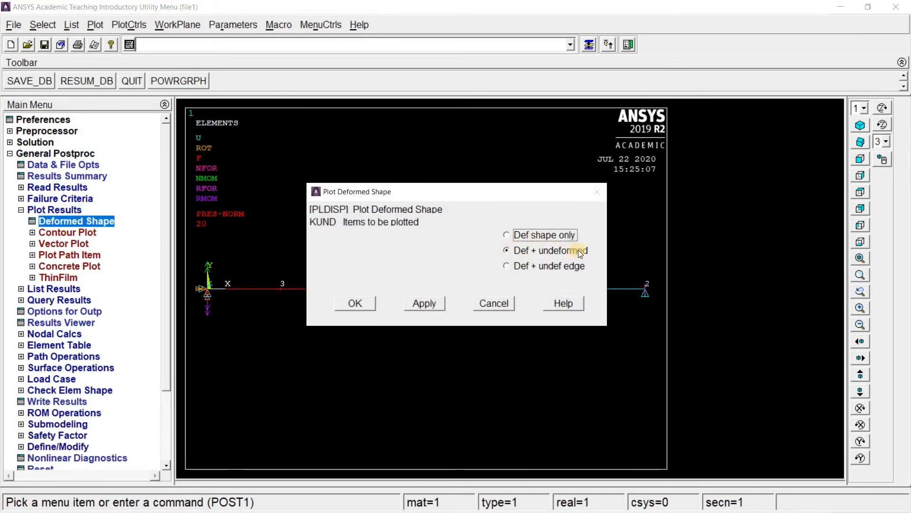
click(369, 303)
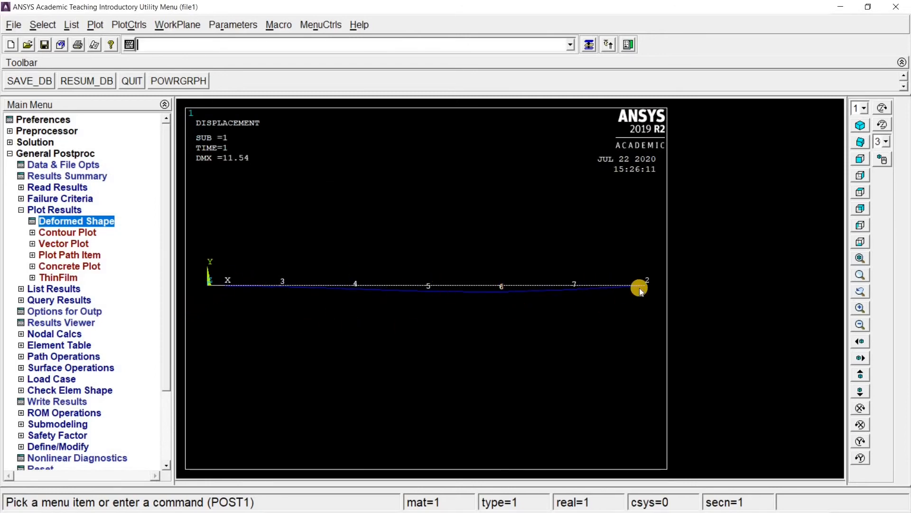
Step: Plot the nodal displacement vector sum as a contour on the deformed shape only, with the auto-calculated scale factor
click(55, 231)
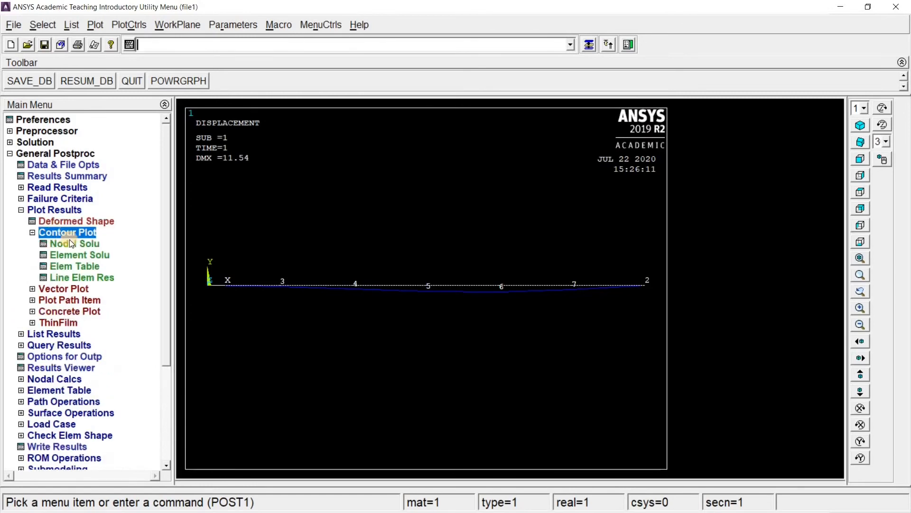
click(70, 244)
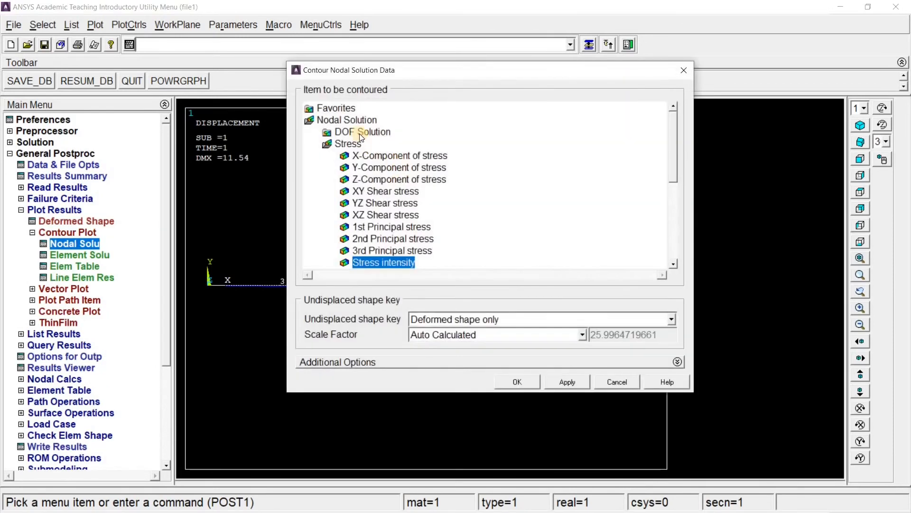
click(361, 133)
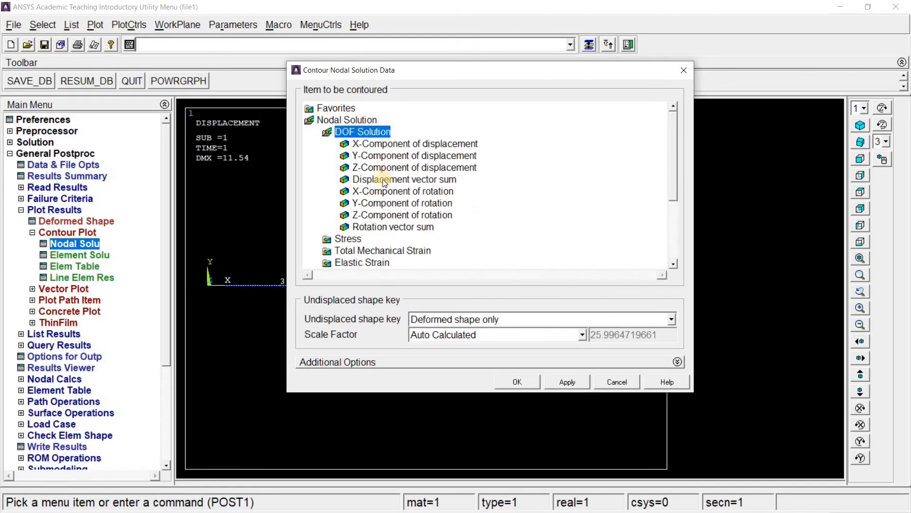
click(426, 178)
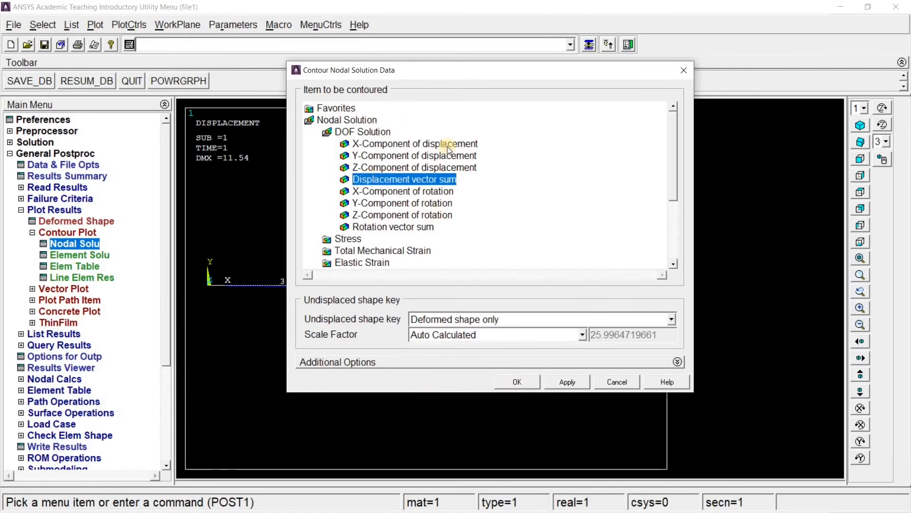
click(514, 380)
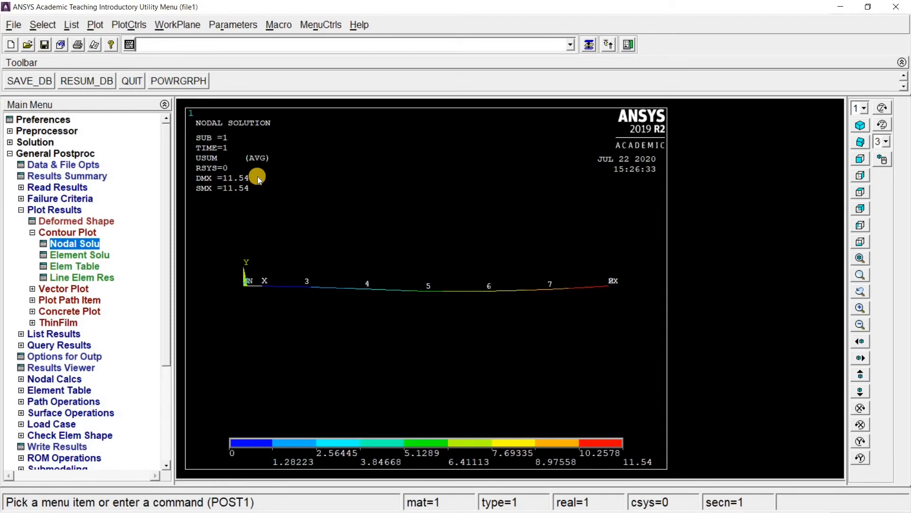
Step: Plot the nodal von Mises stress as a contour on the deformed shape only
click(74, 243)
click(351, 237)
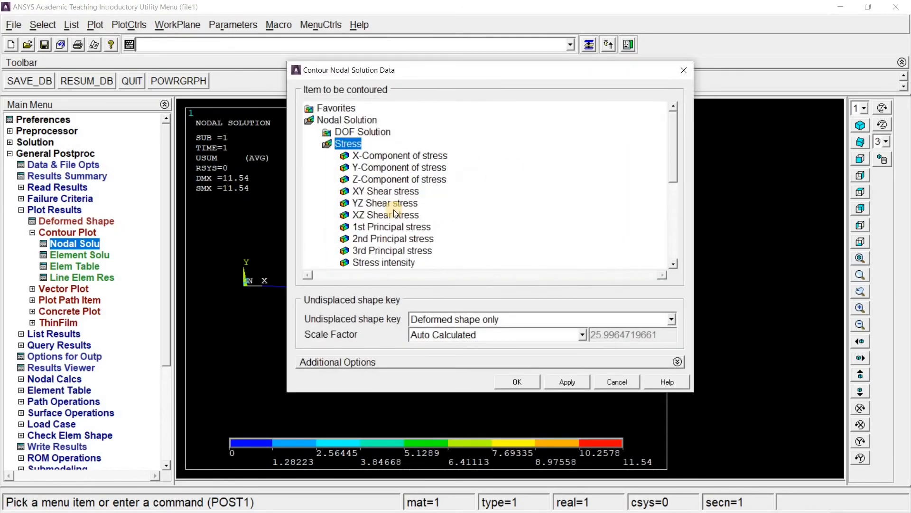
scroll(442, 230, down, 2)
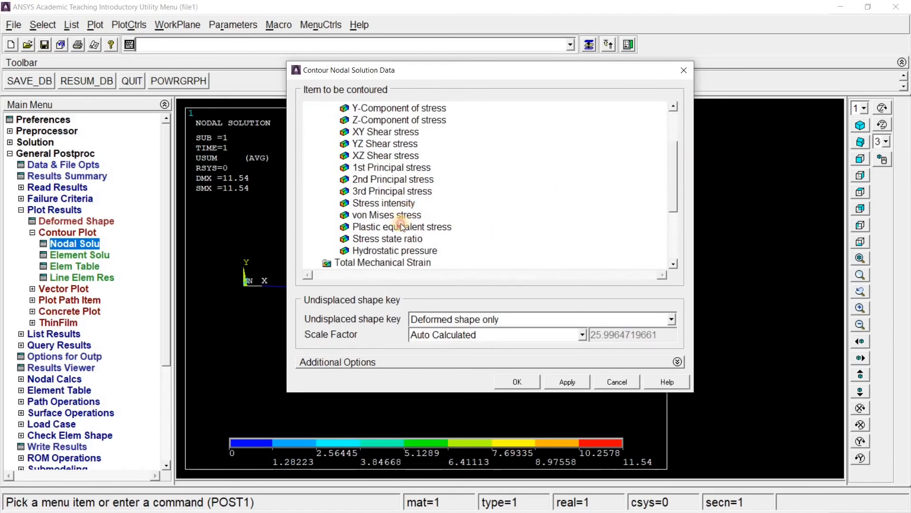
click(397, 215)
click(509, 386)
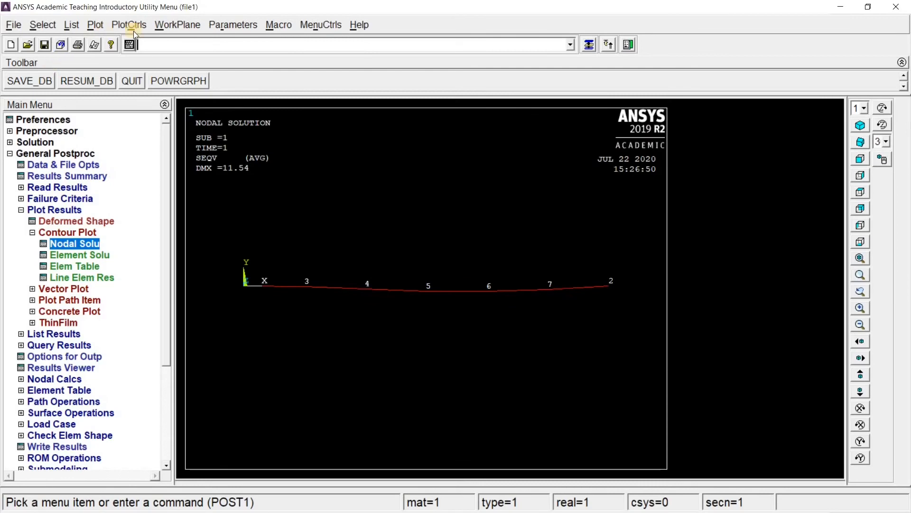
Step: Turn on the display of element shapes based on real constant descriptions and replot the stress contour
click(124, 23)
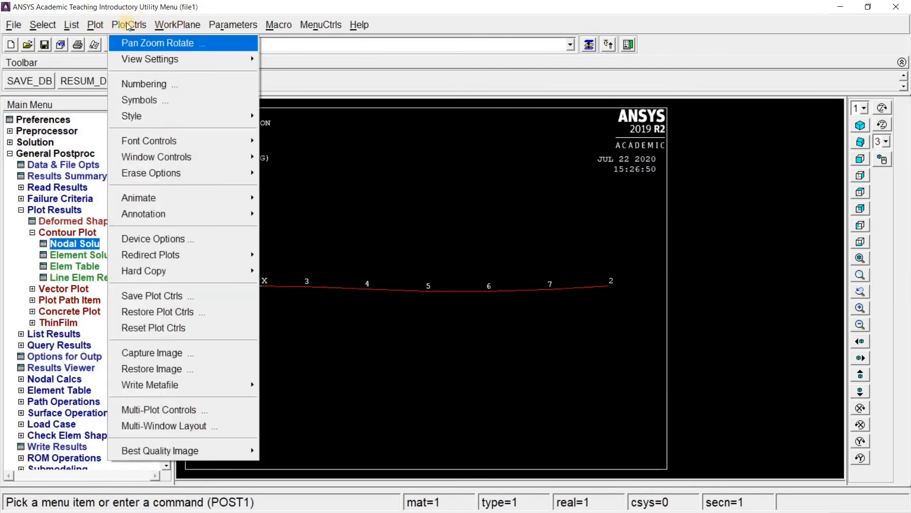
mouse_move(150, 119)
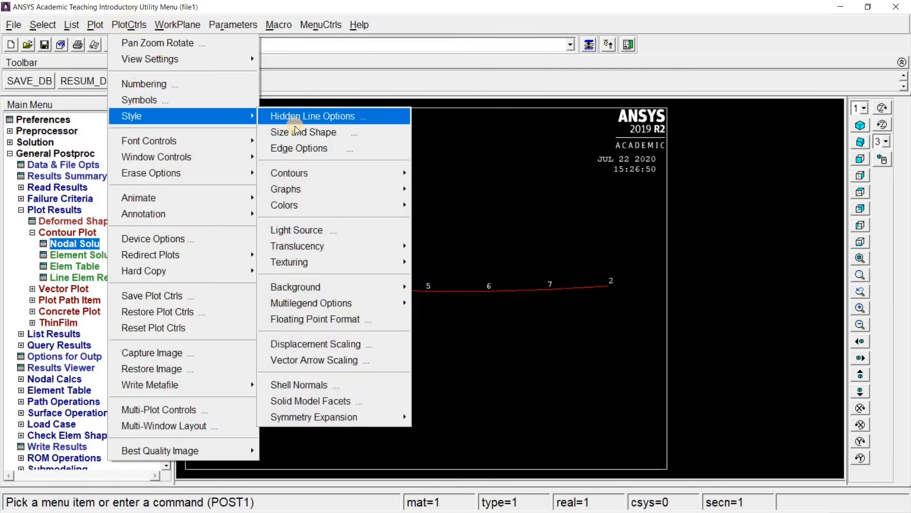
click(332, 133)
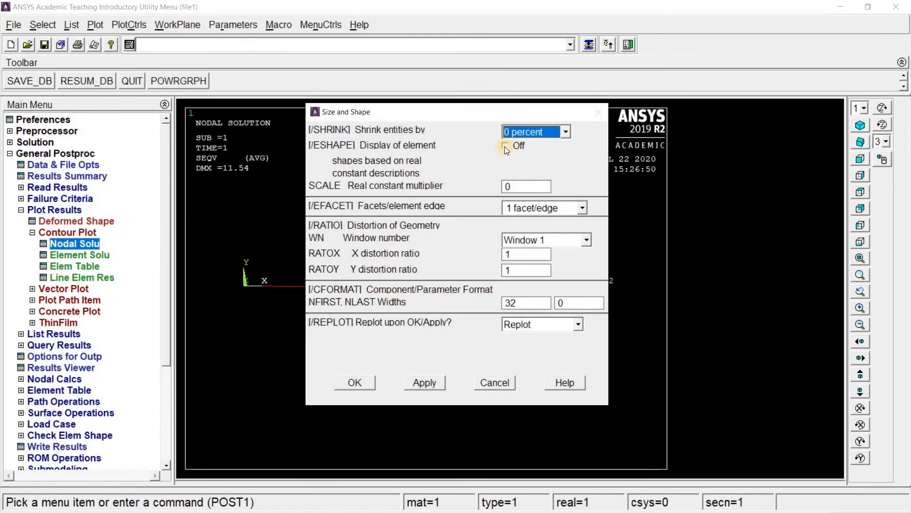
click(505, 147)
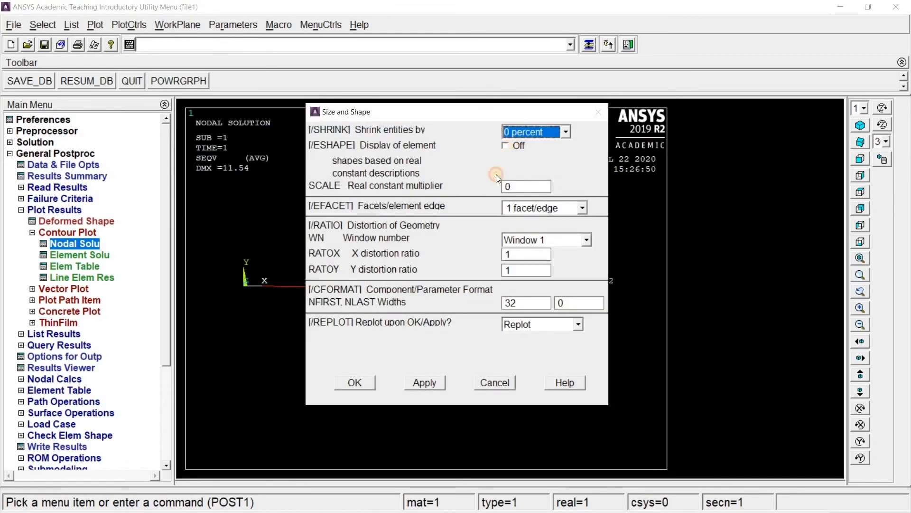
click(354, 382)
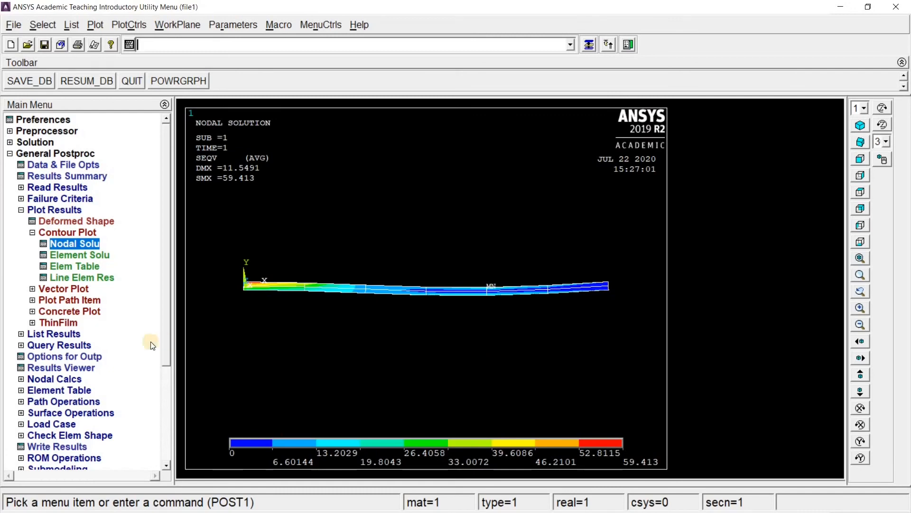
Step: List the displacement vector sum for all nodes, check the maximum USUM value, and close the listing
click(59, 335)
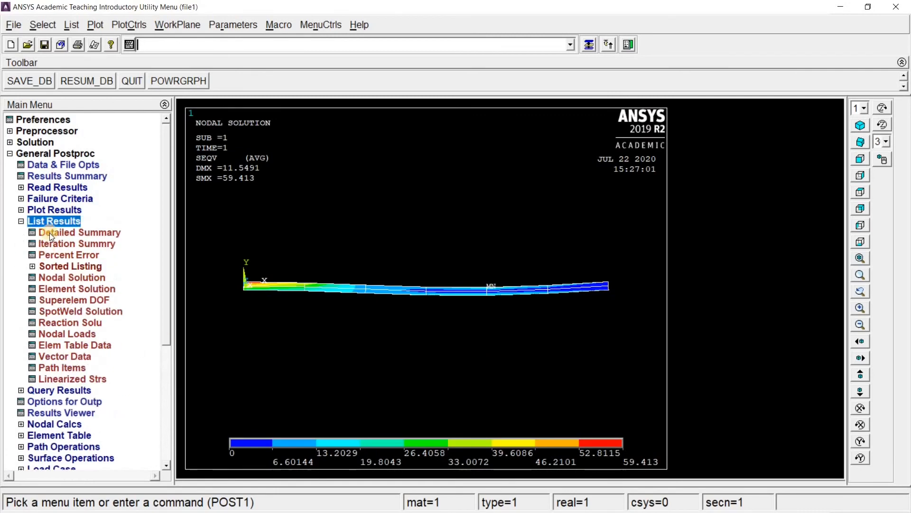
click(82, 278)
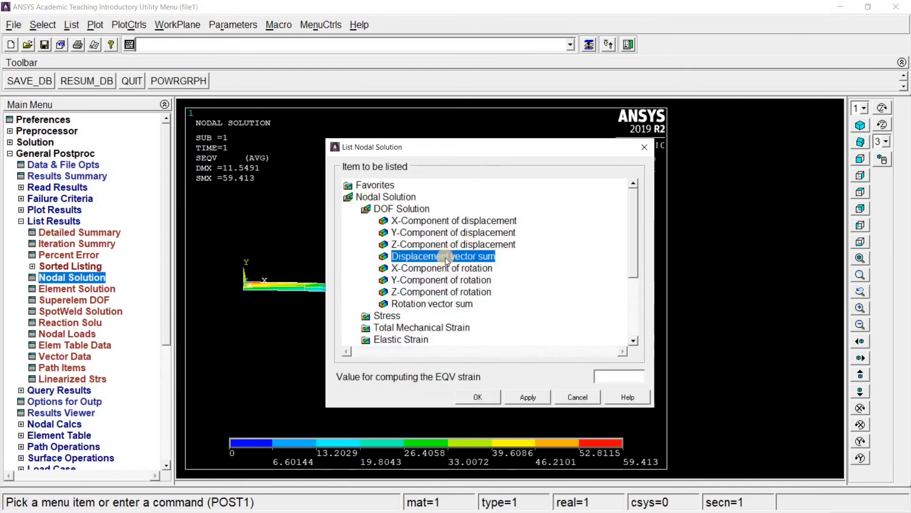
click(480, 398)
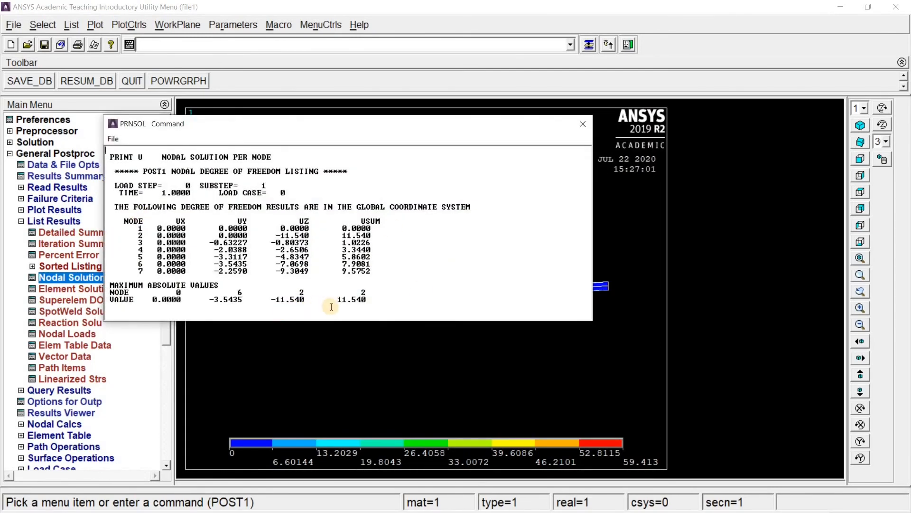
drag(340, 300, 380, 300)
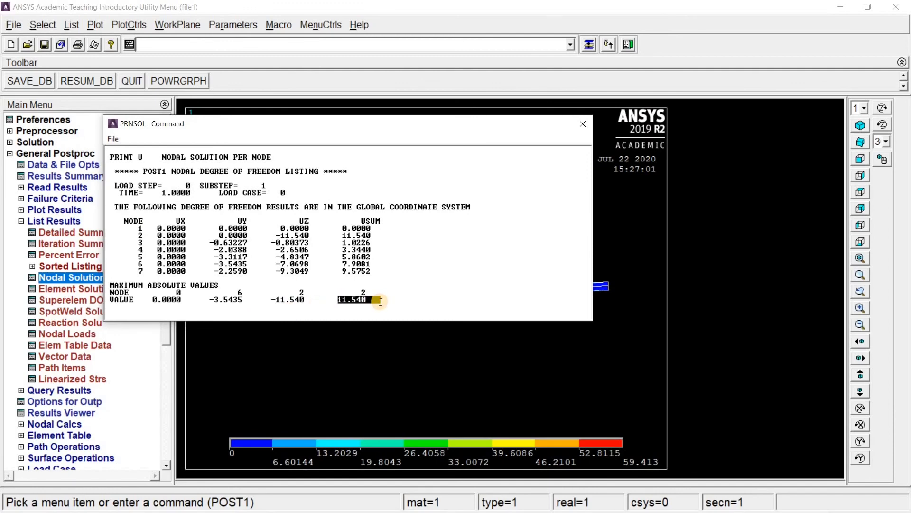
click(486, 154)
click(585, 126)
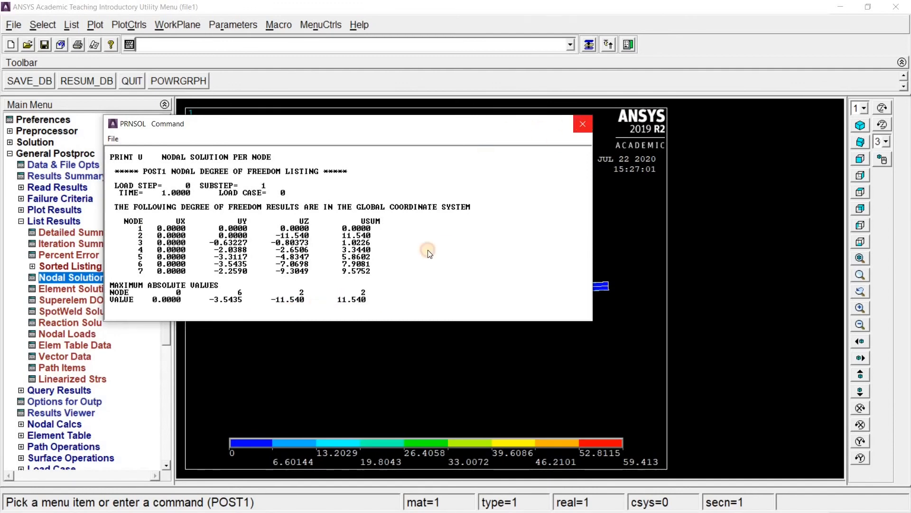
Step: List the element solution for von Mises stress, review the stresses through to the last element, and close the listing
key(Down)
key(Return)
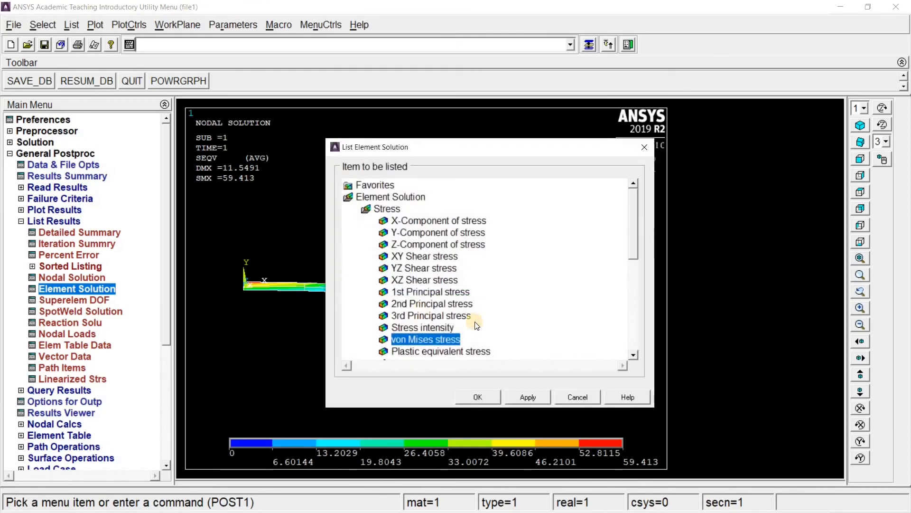
double_click(380, 209)
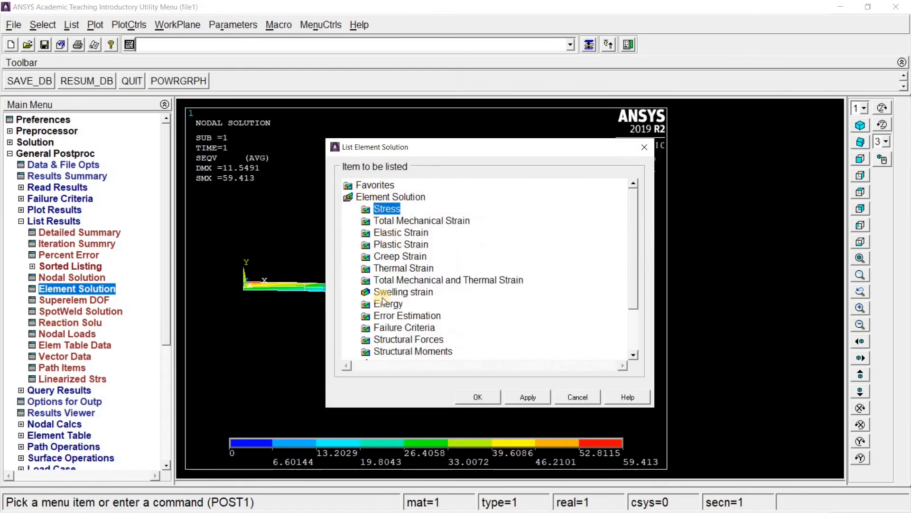
click(404, 341)
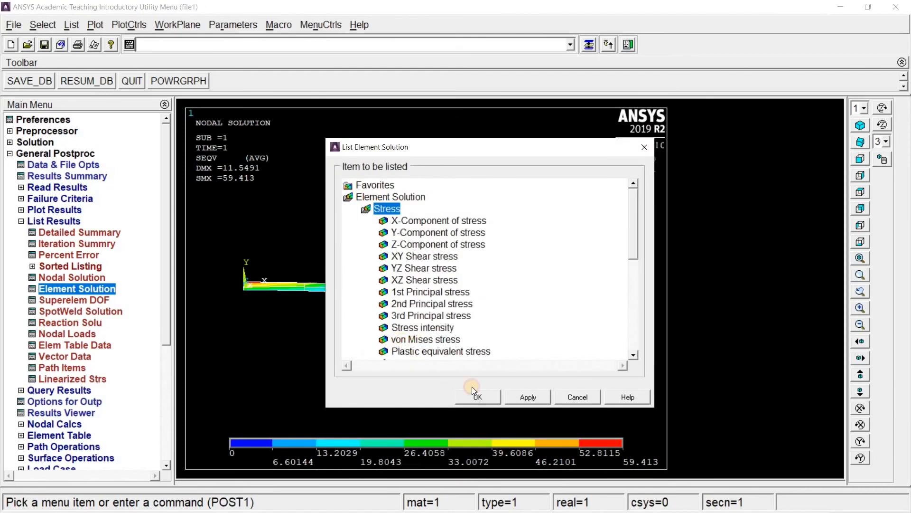
click(494, 396)
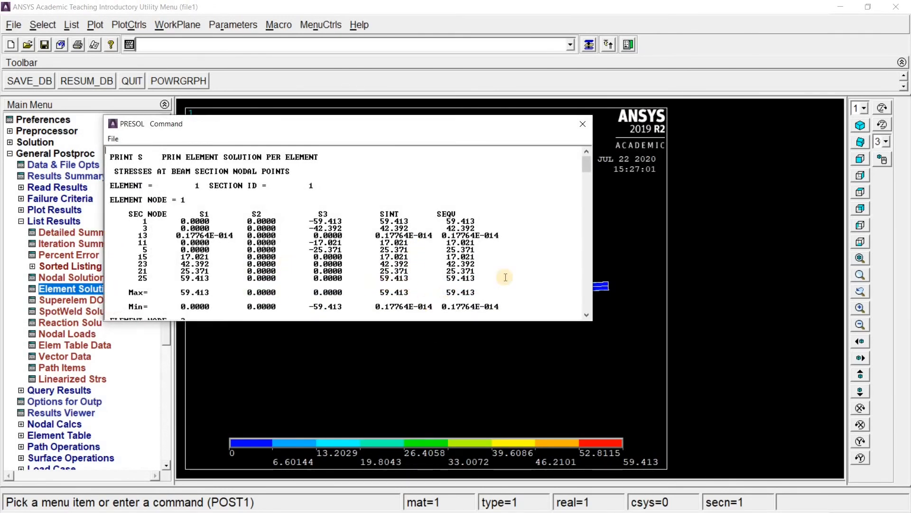
drag(590, 164, 590, 294)
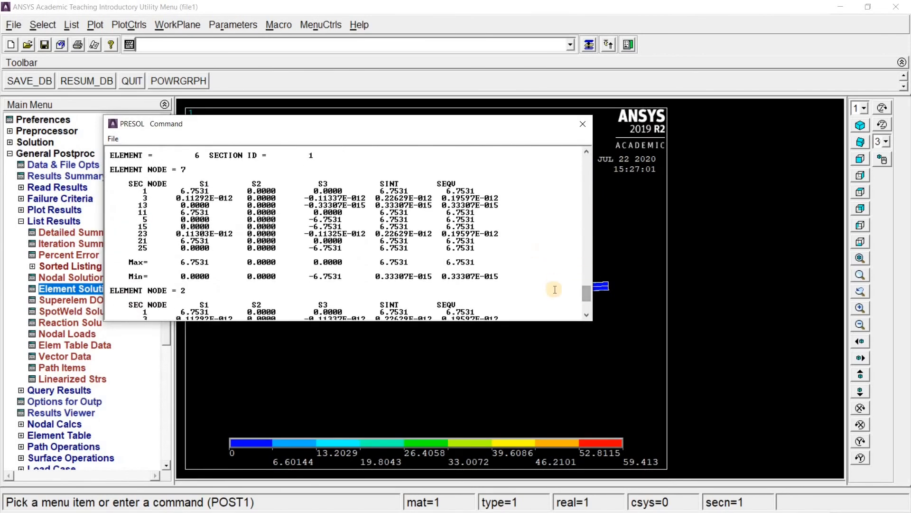
click(583, 124)
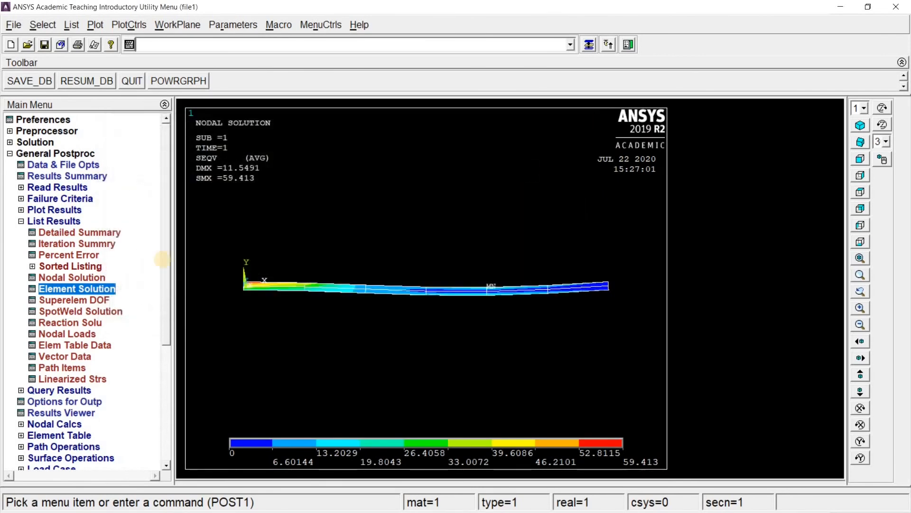